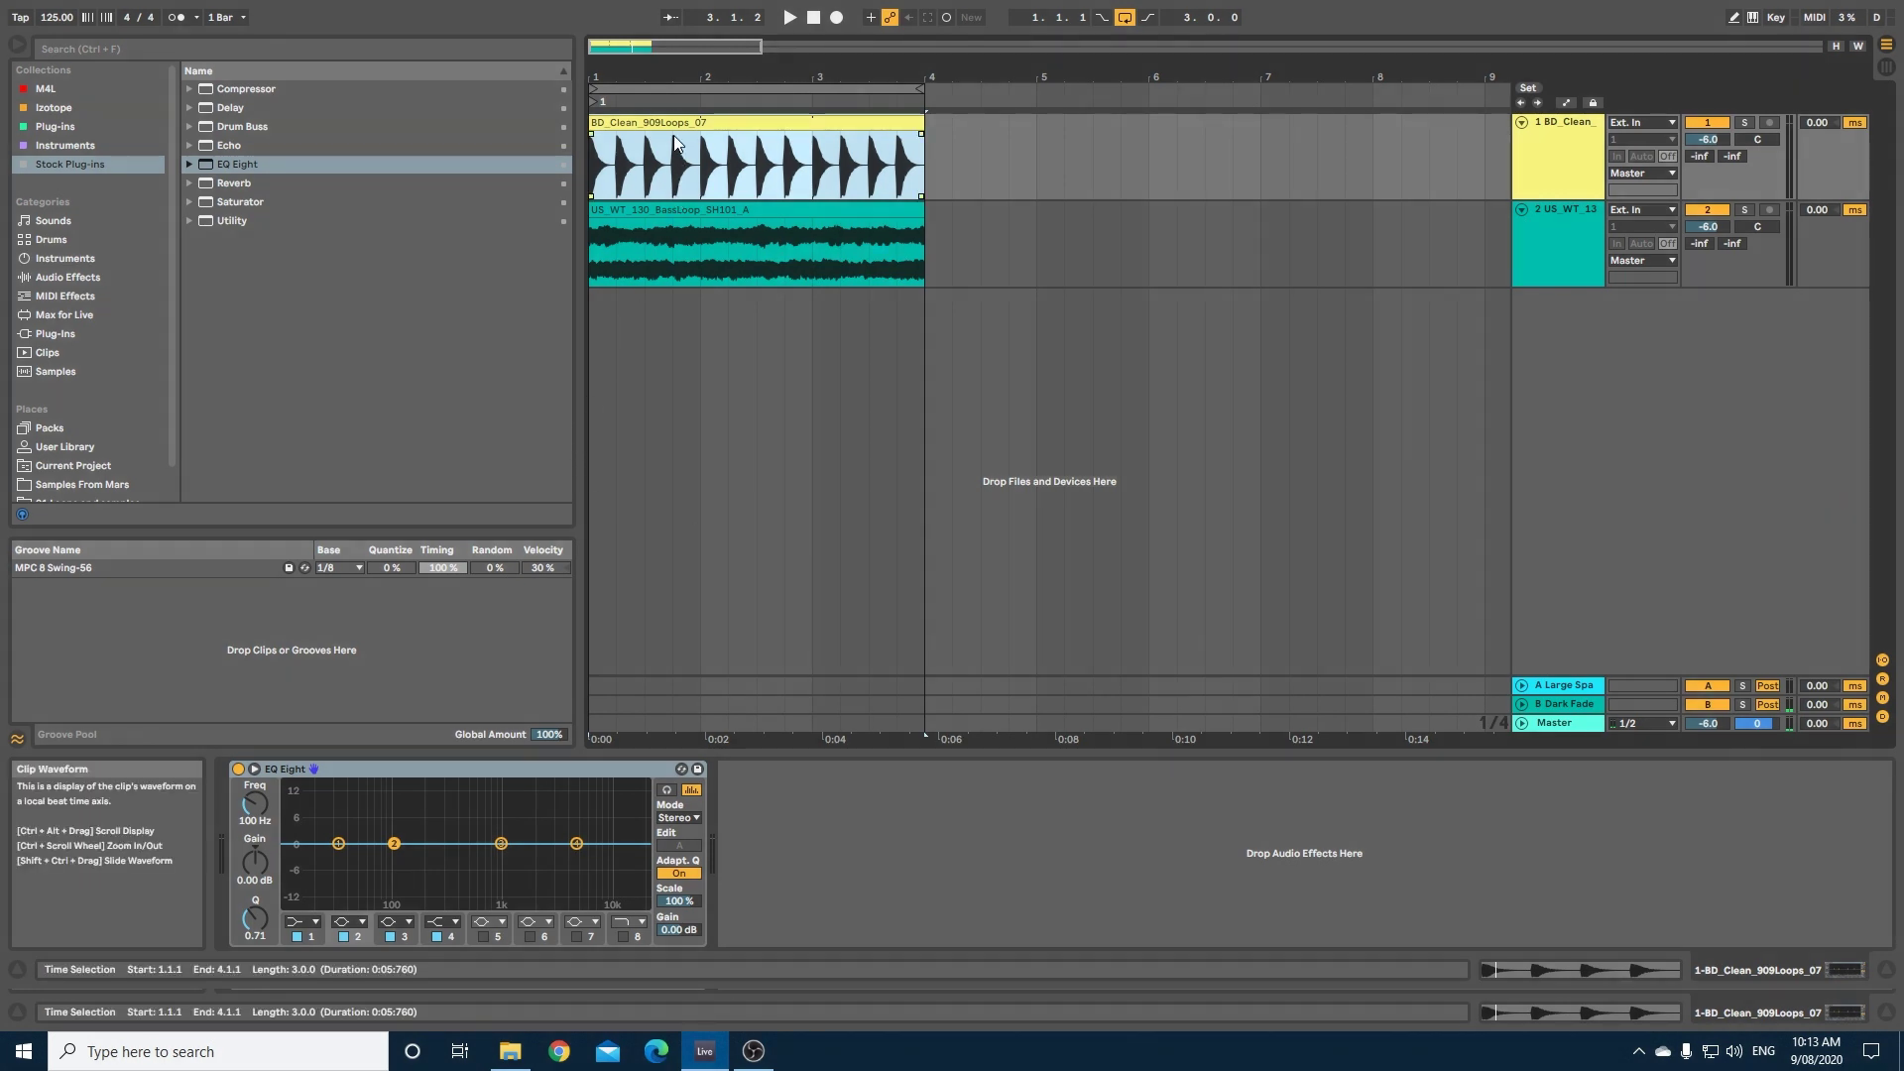
{"action": "left_click", "coordinate": [607, 253]}
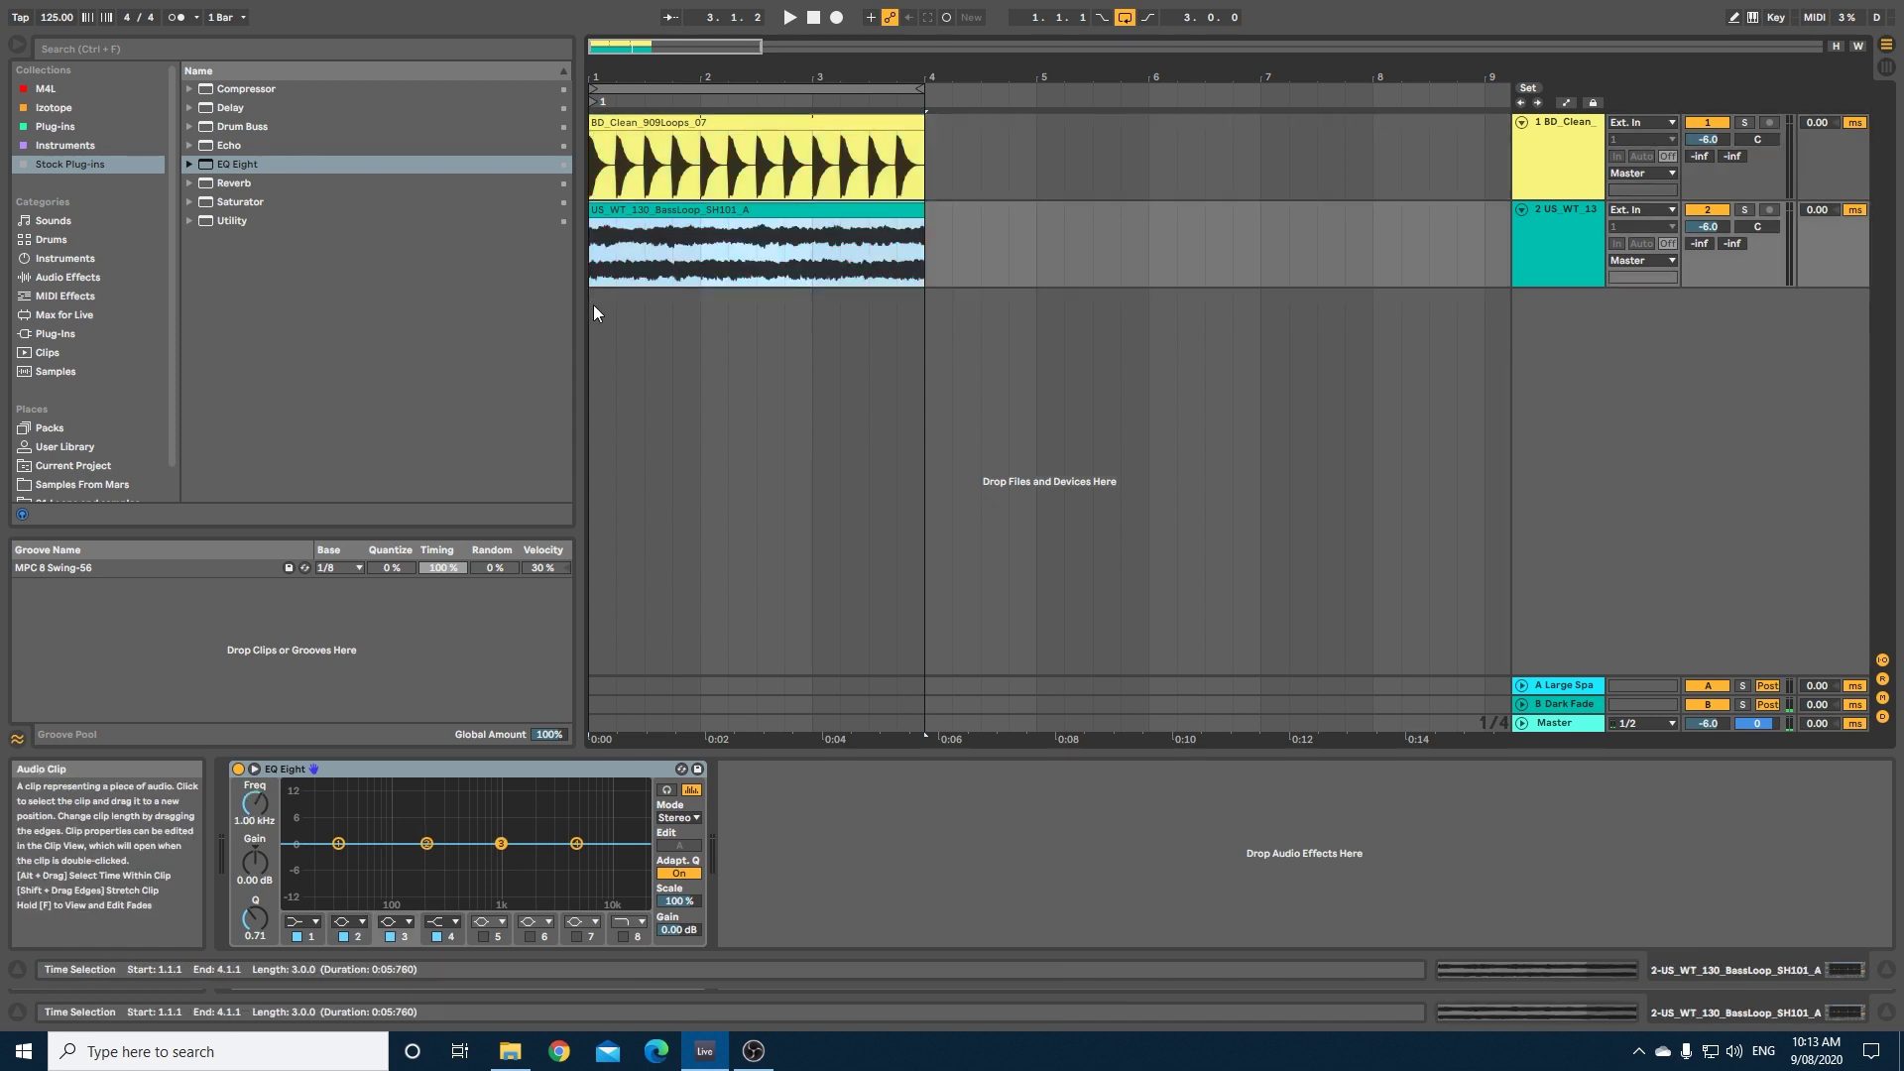
{"action": "left_click", "coordinate": [591, 319]}
{"action": "key", "text": "space"}
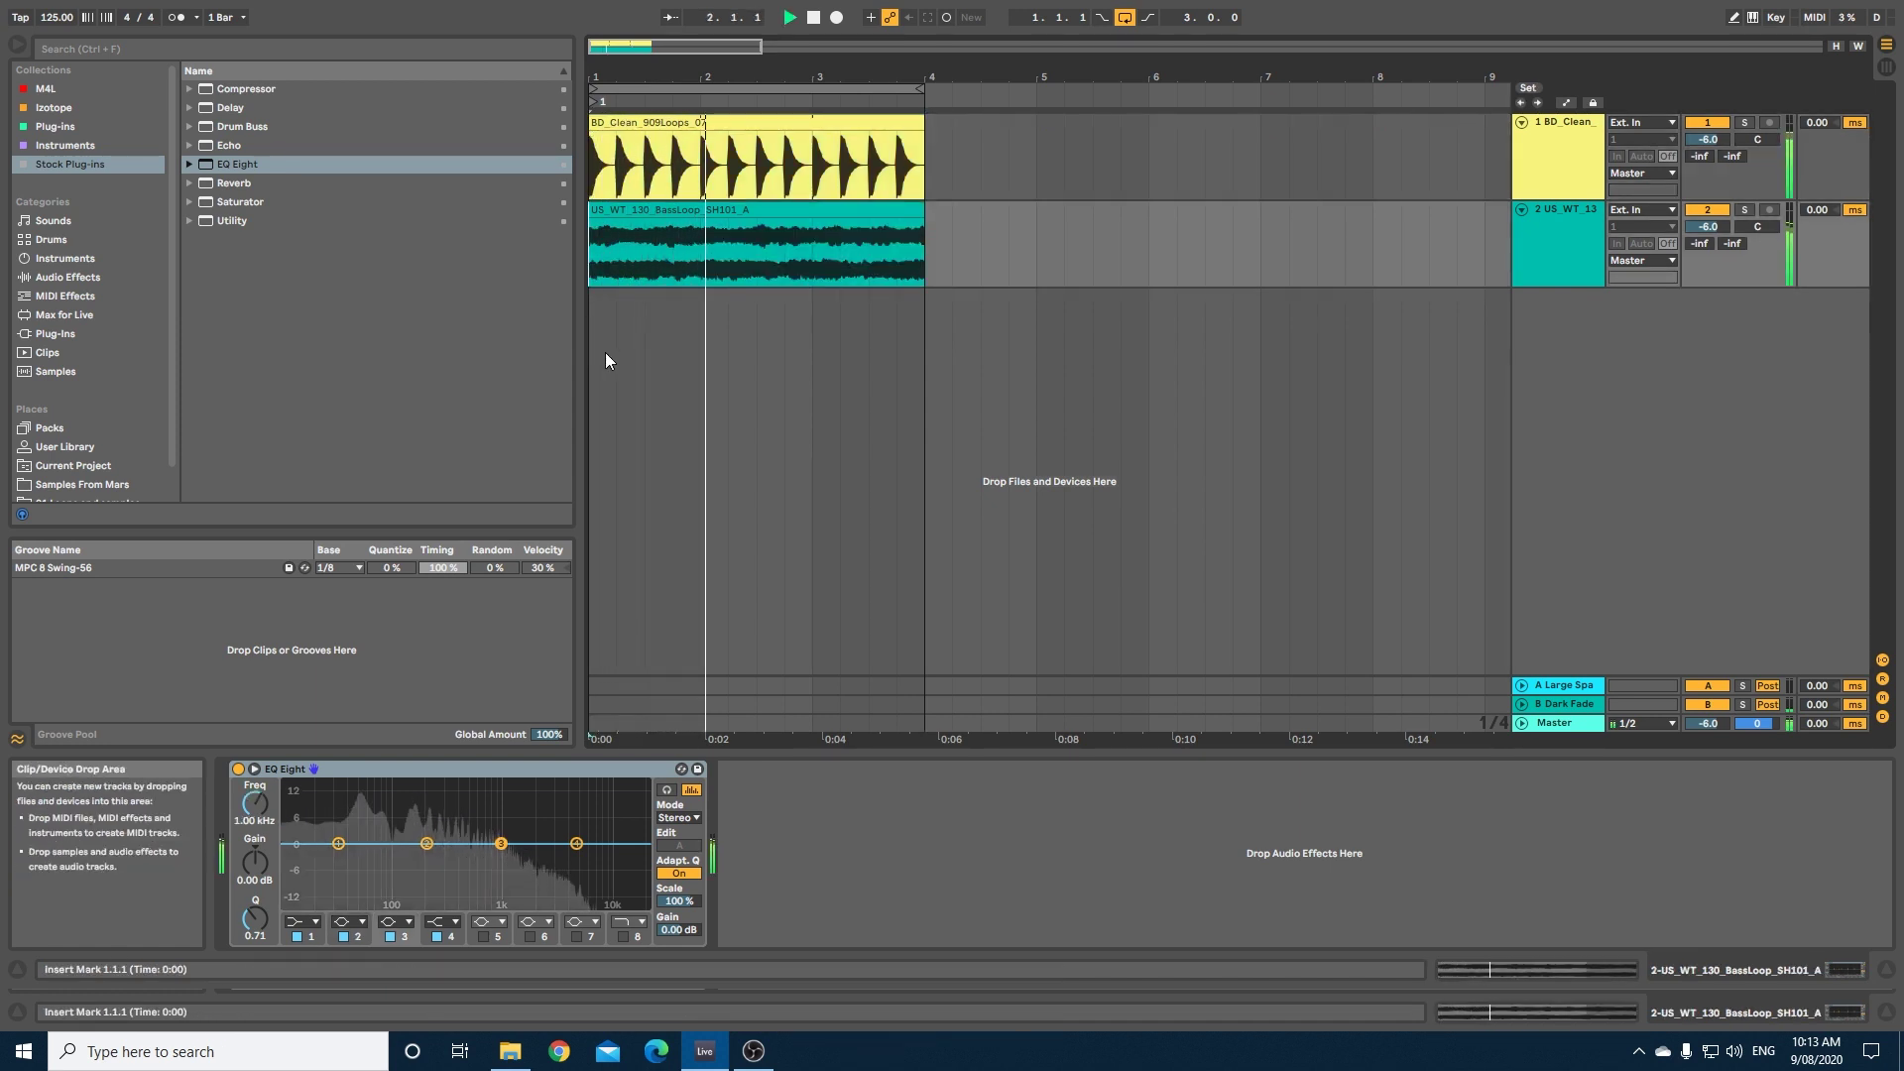
{"action": "key", "text": "space"}
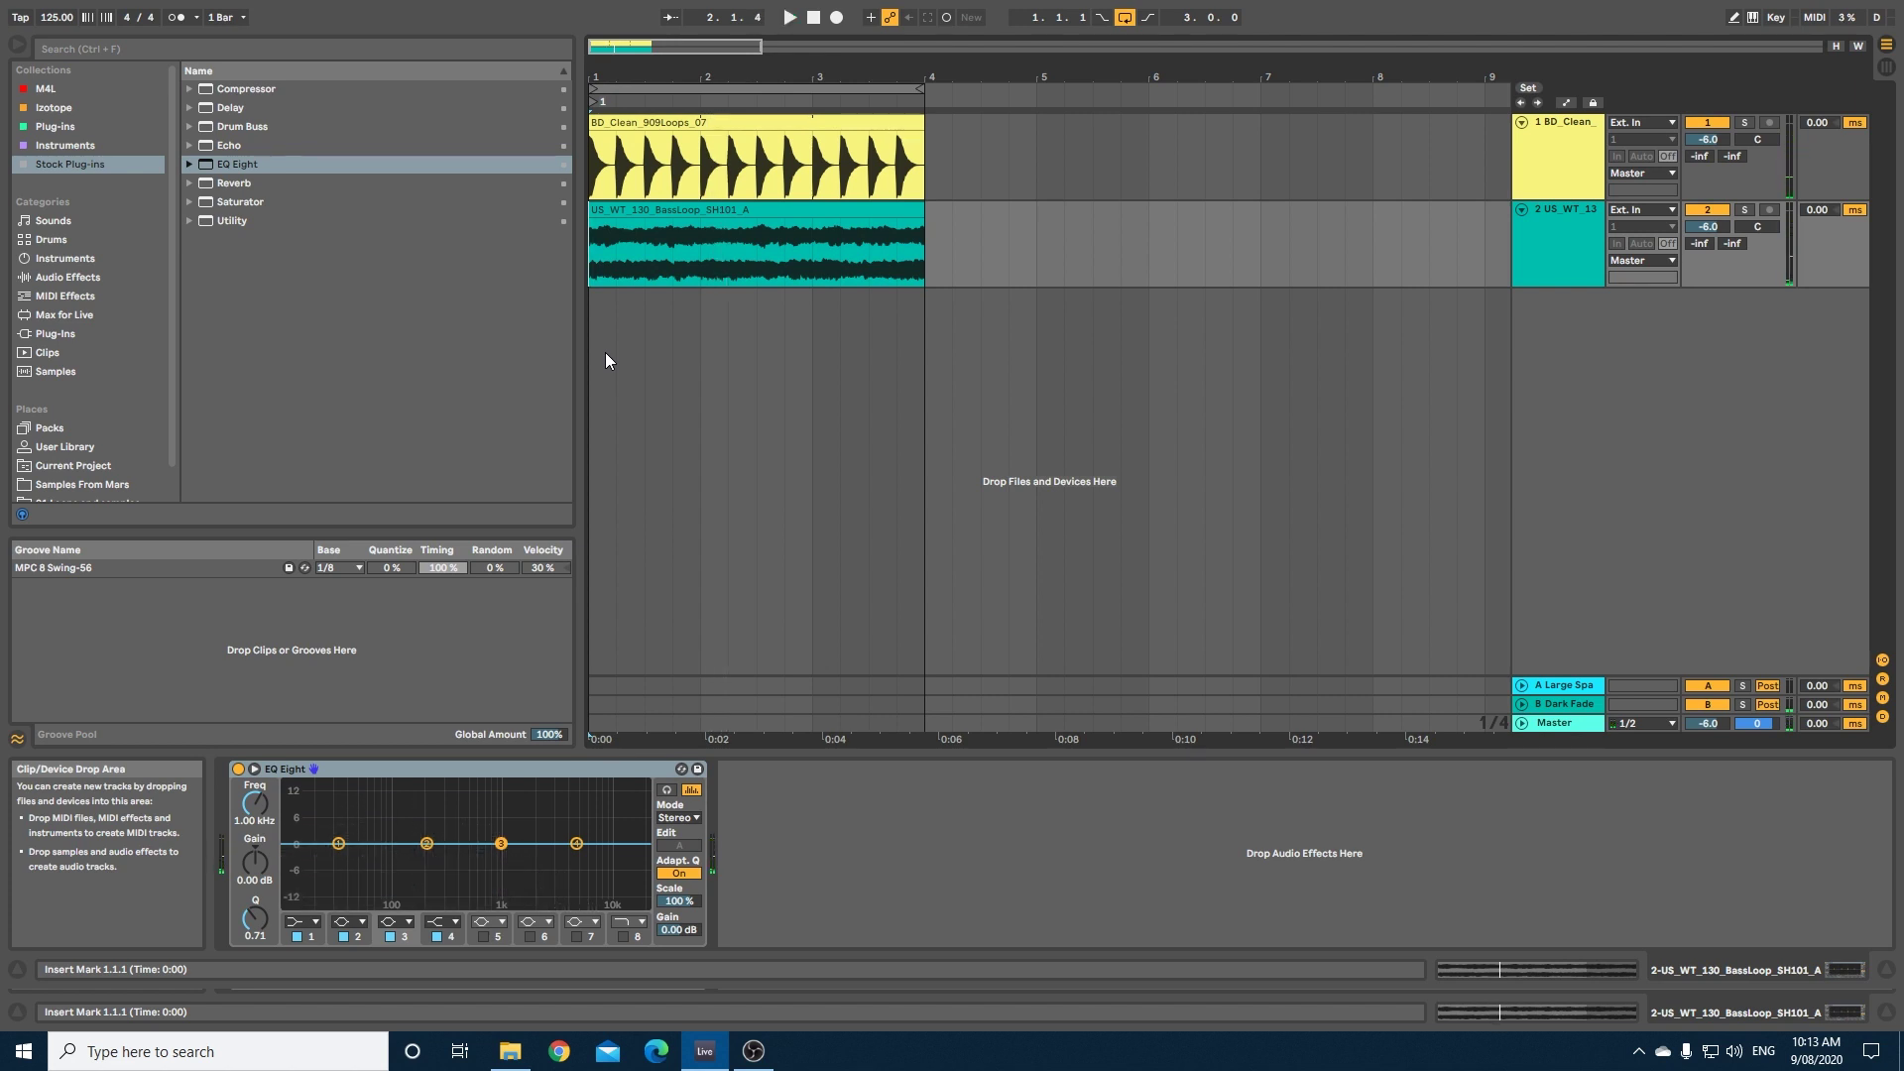
{"action": "left_click", "coordinate": [663, 210]}
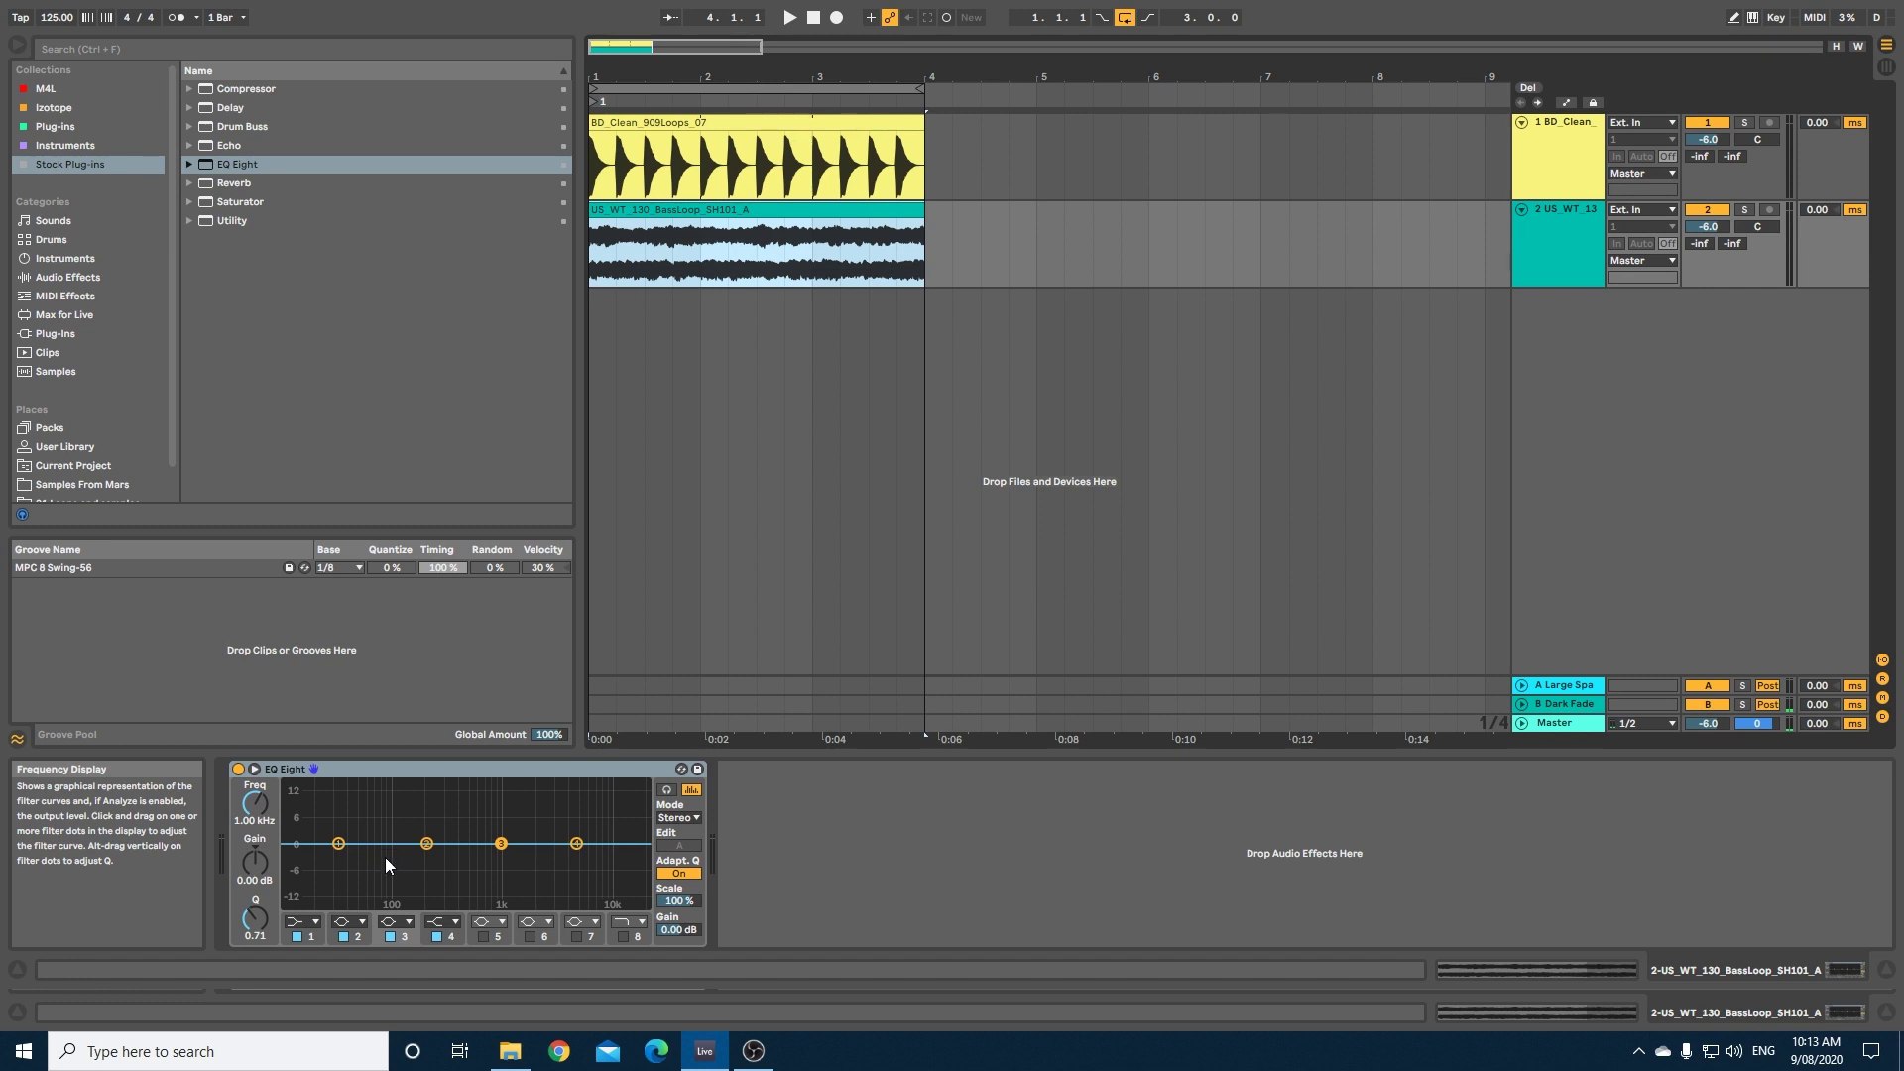
{"action": "left_click", "coordinate": [652, 169]}
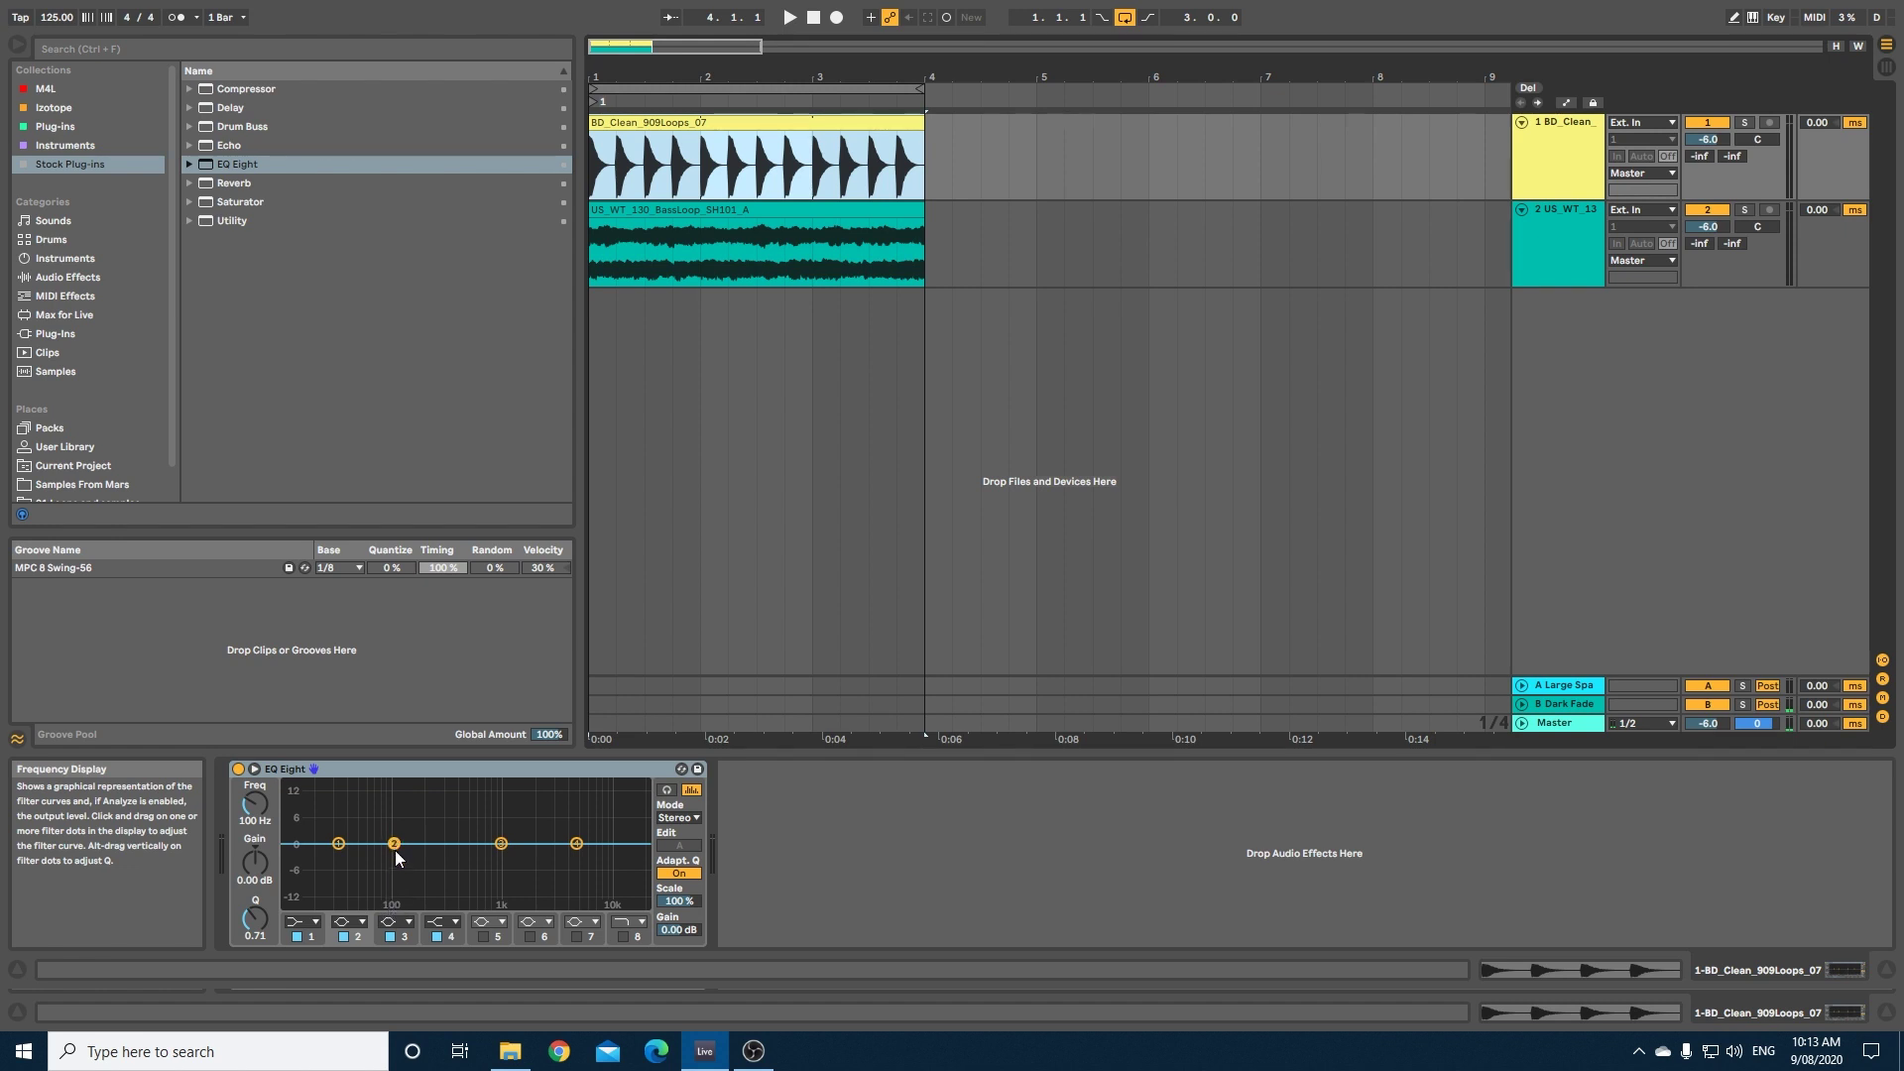
{"action": "key", "text": "space"}
Step: On the bass track's EQ Eight, set band 2 to 100 Hz with -8 dB gain
{"action": "left_click", "coordinate": [684, 210]}
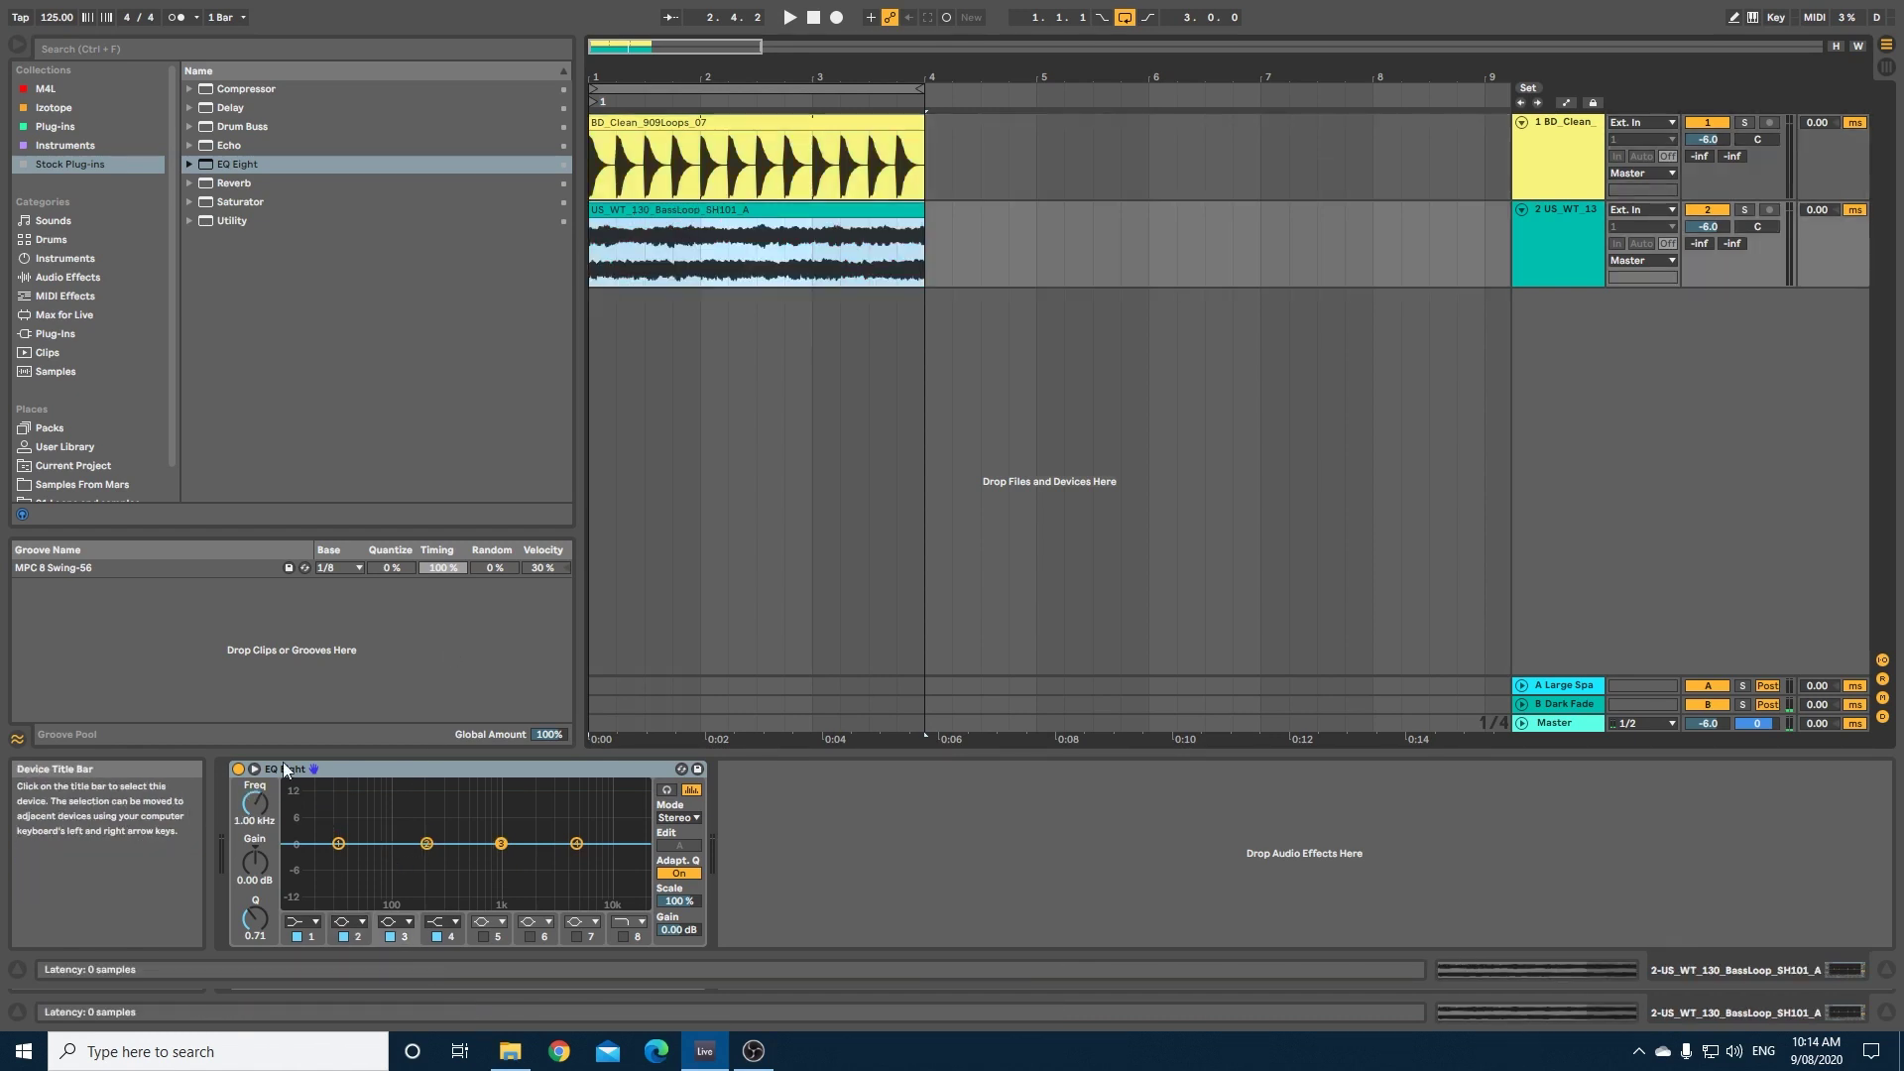
{"action": "left_click", "coordinate": [427, 844]}
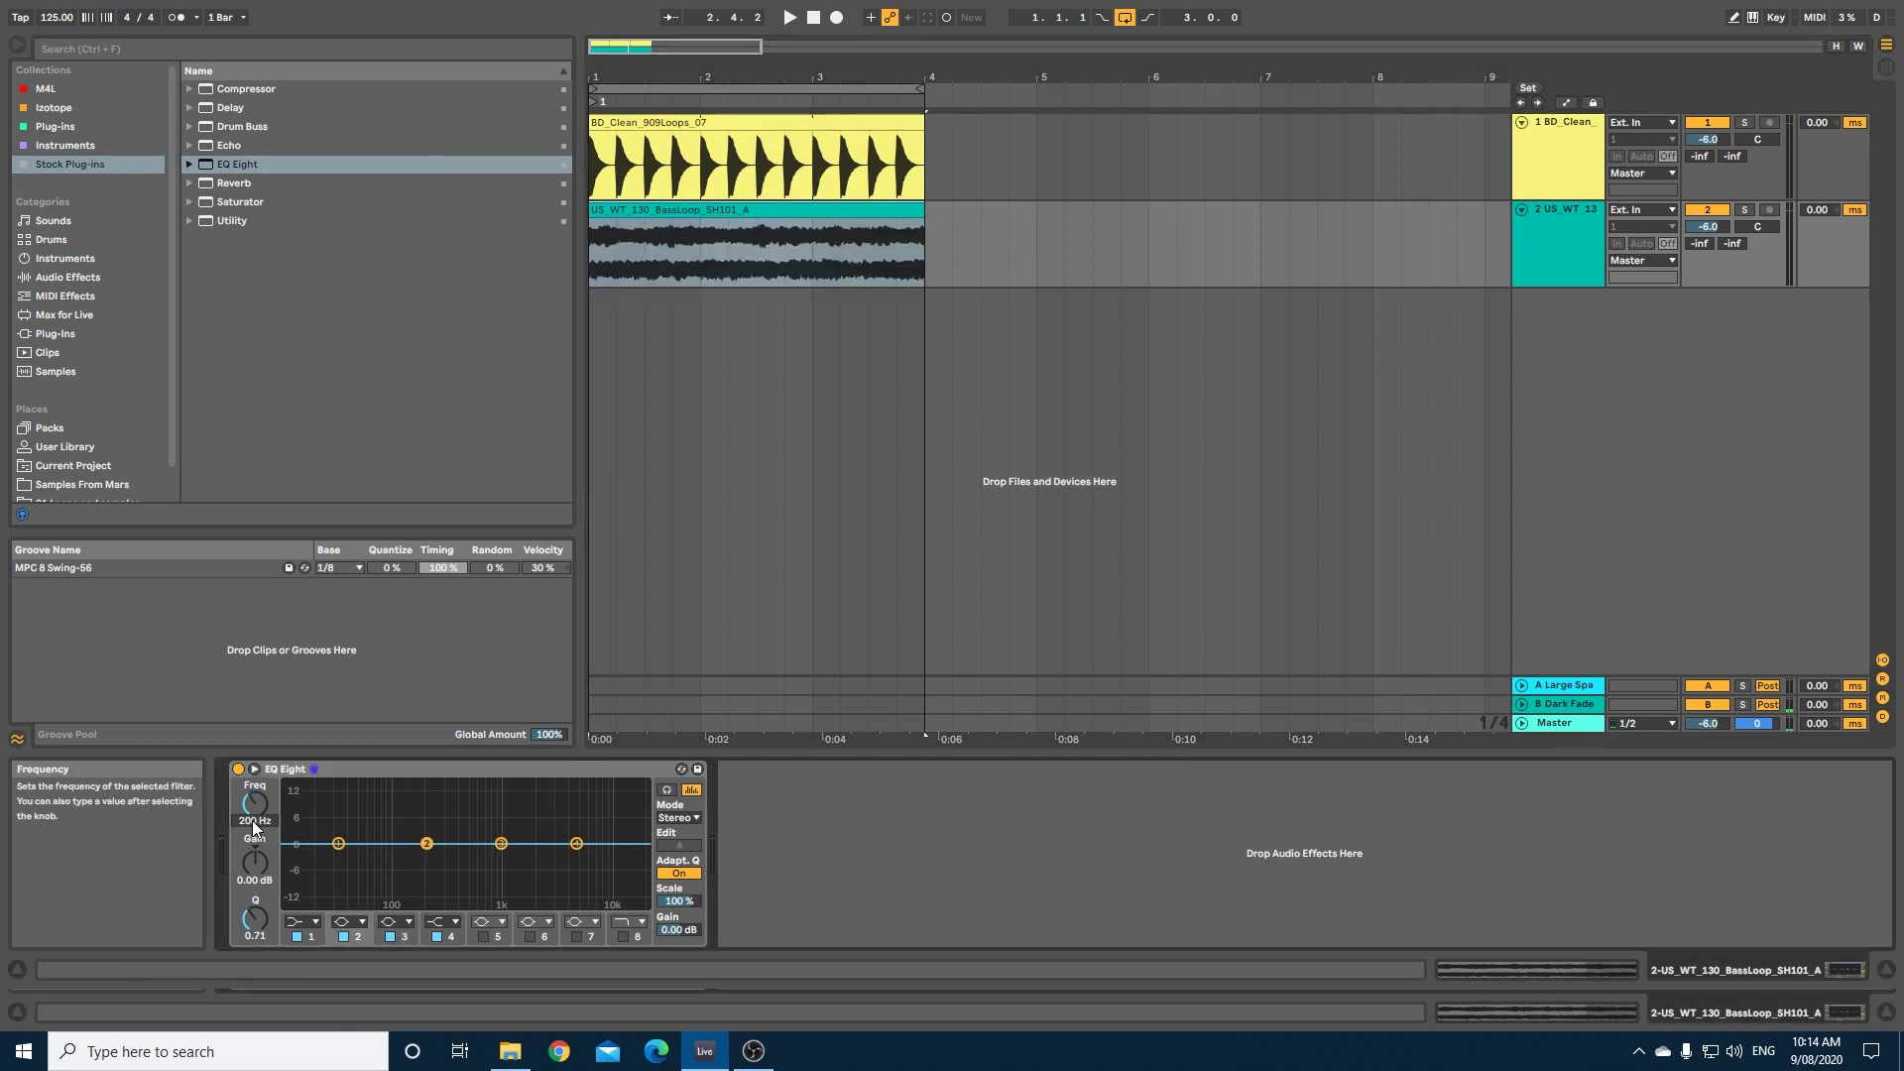
{"action": "type", "text": "100"}
{"action": "key", "text": "Return"}
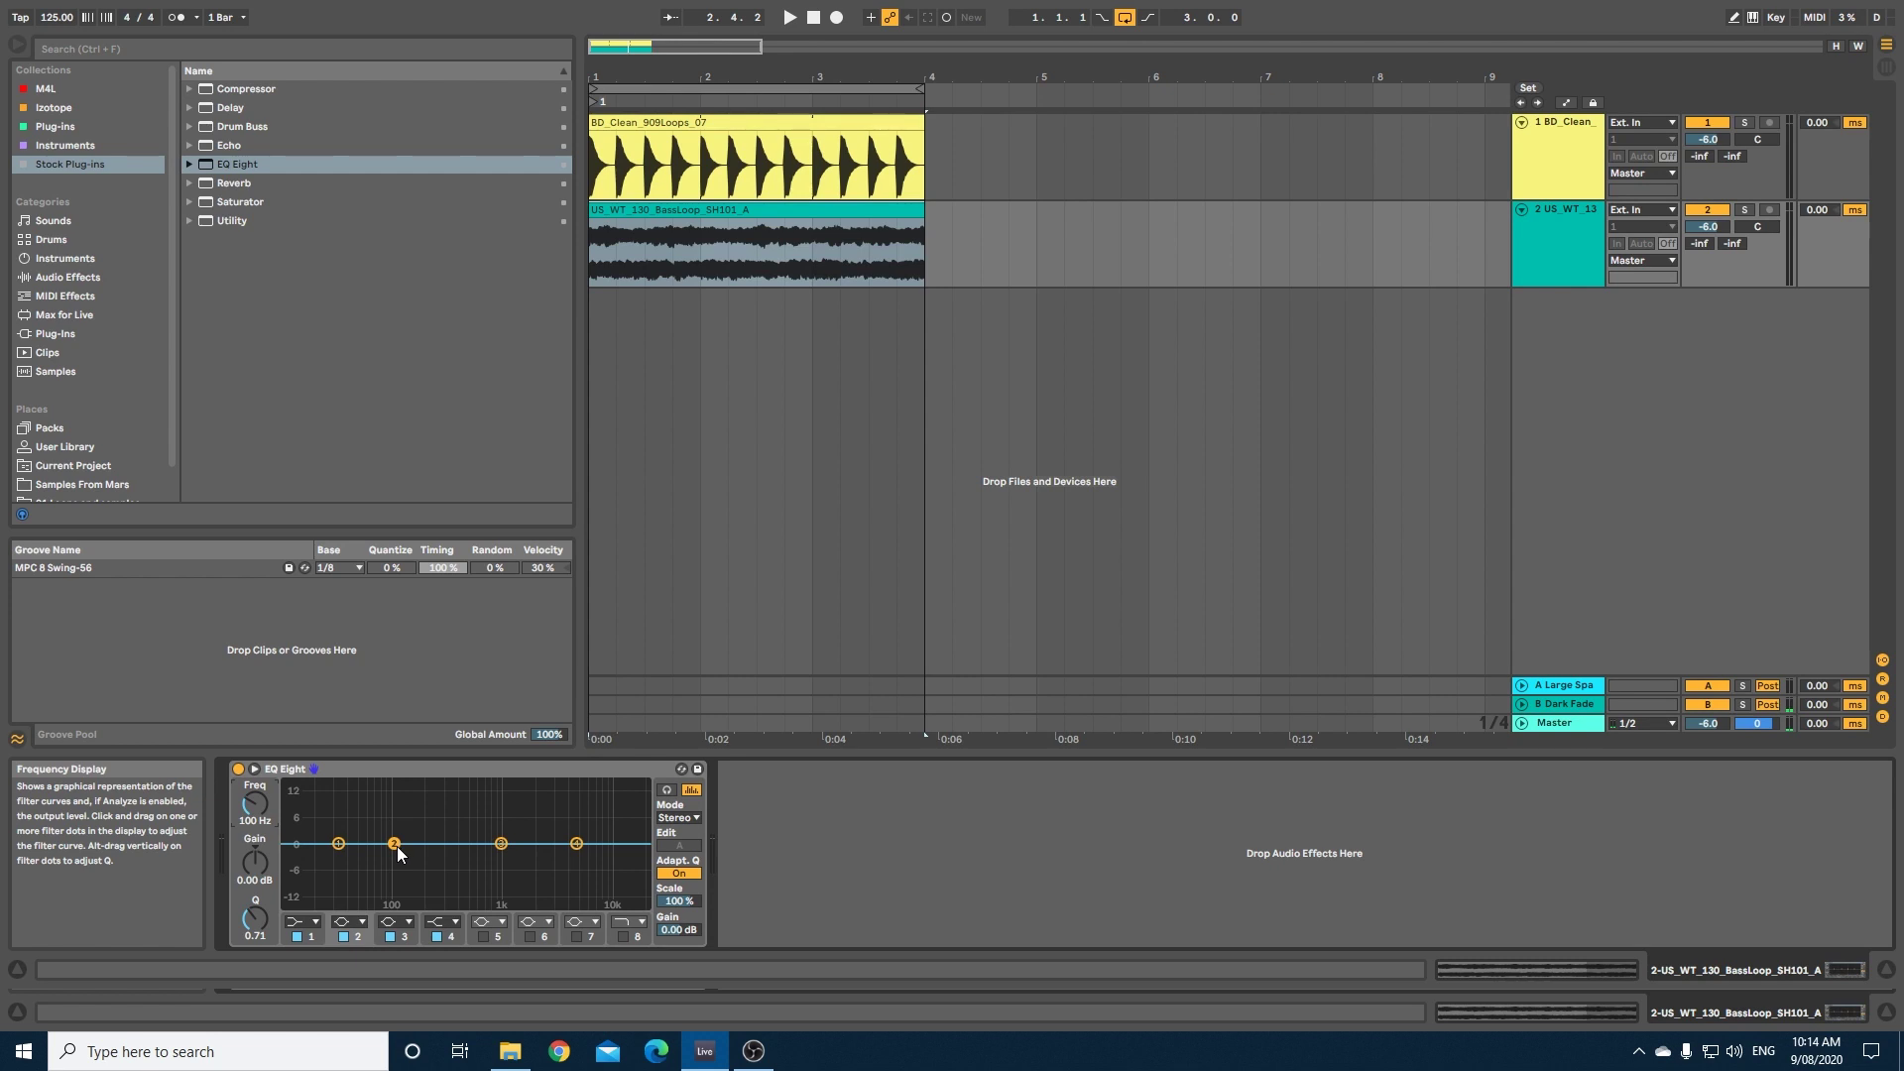
{"action": "left_click_drag", "start_coordinate": [398, 853], "coordinate": [398, 870]}
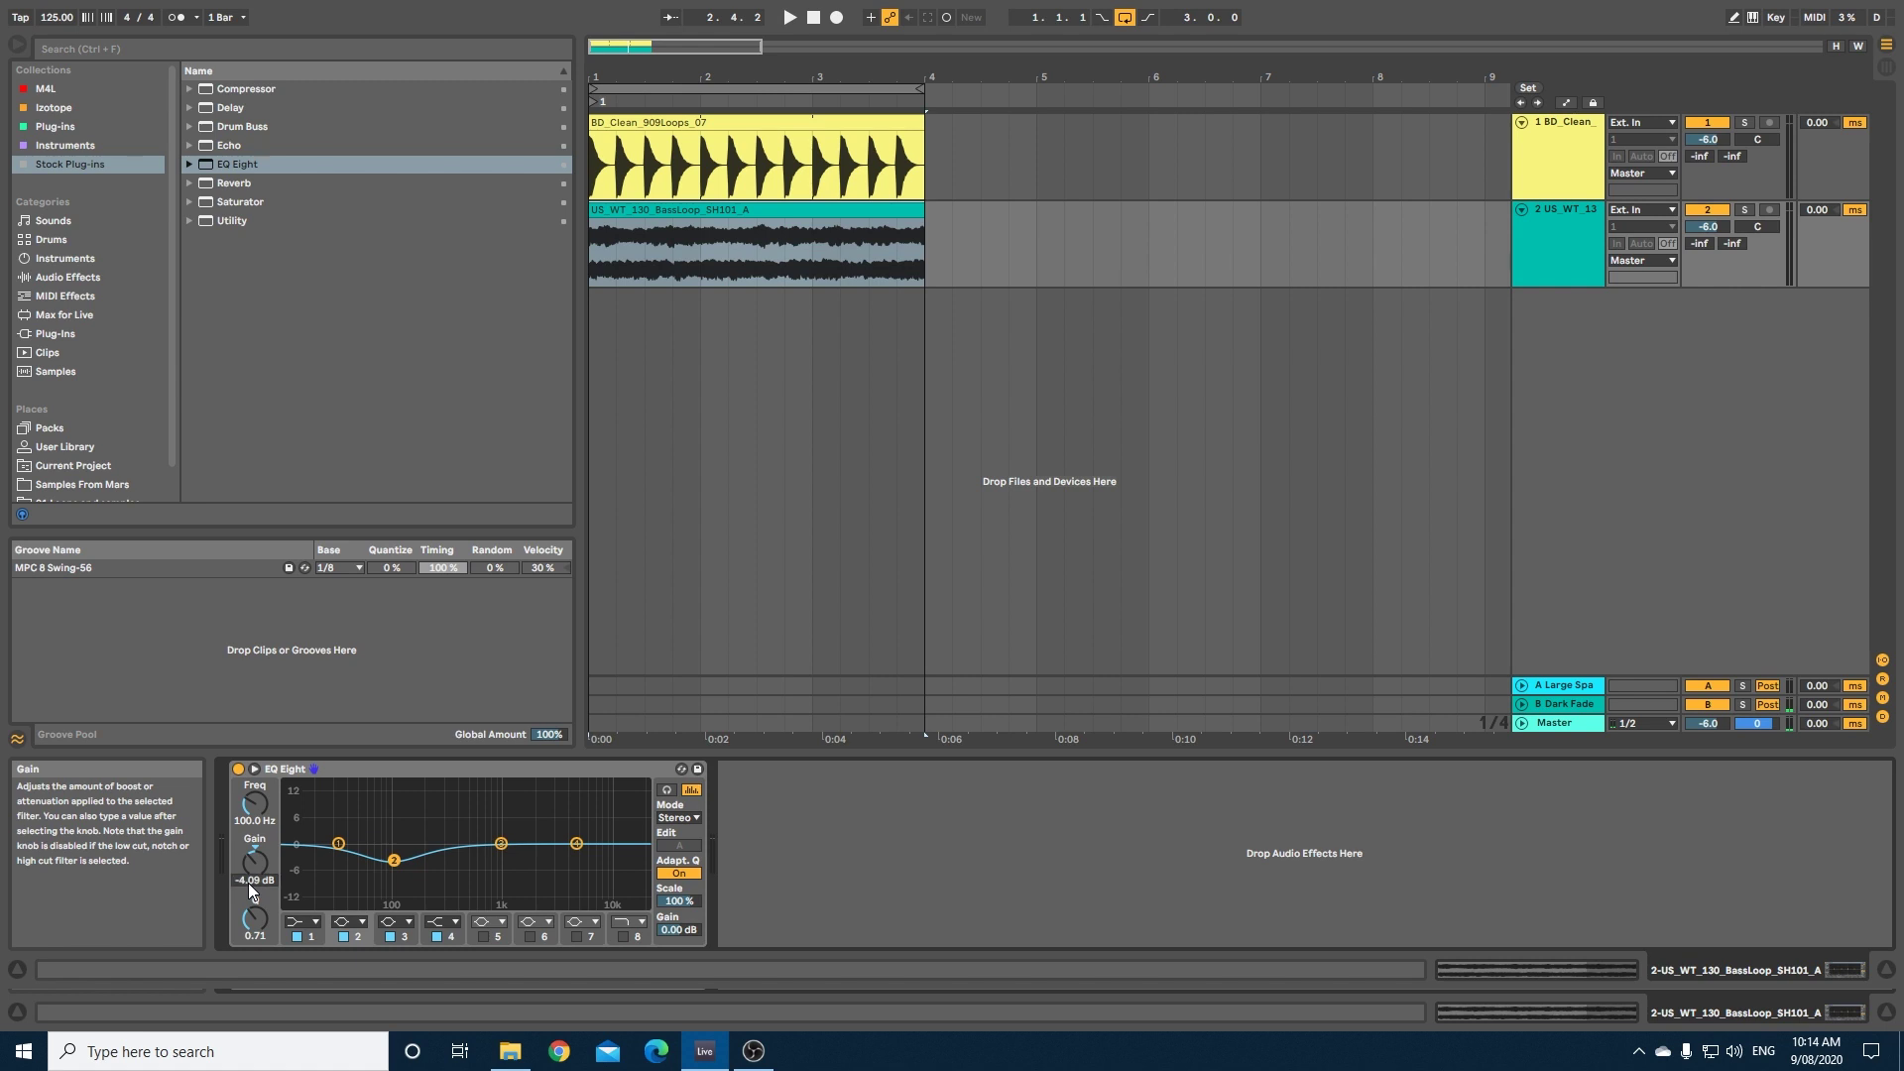
{"action": "type", "text": "8"}
{"action": "key", "text": "Return"}
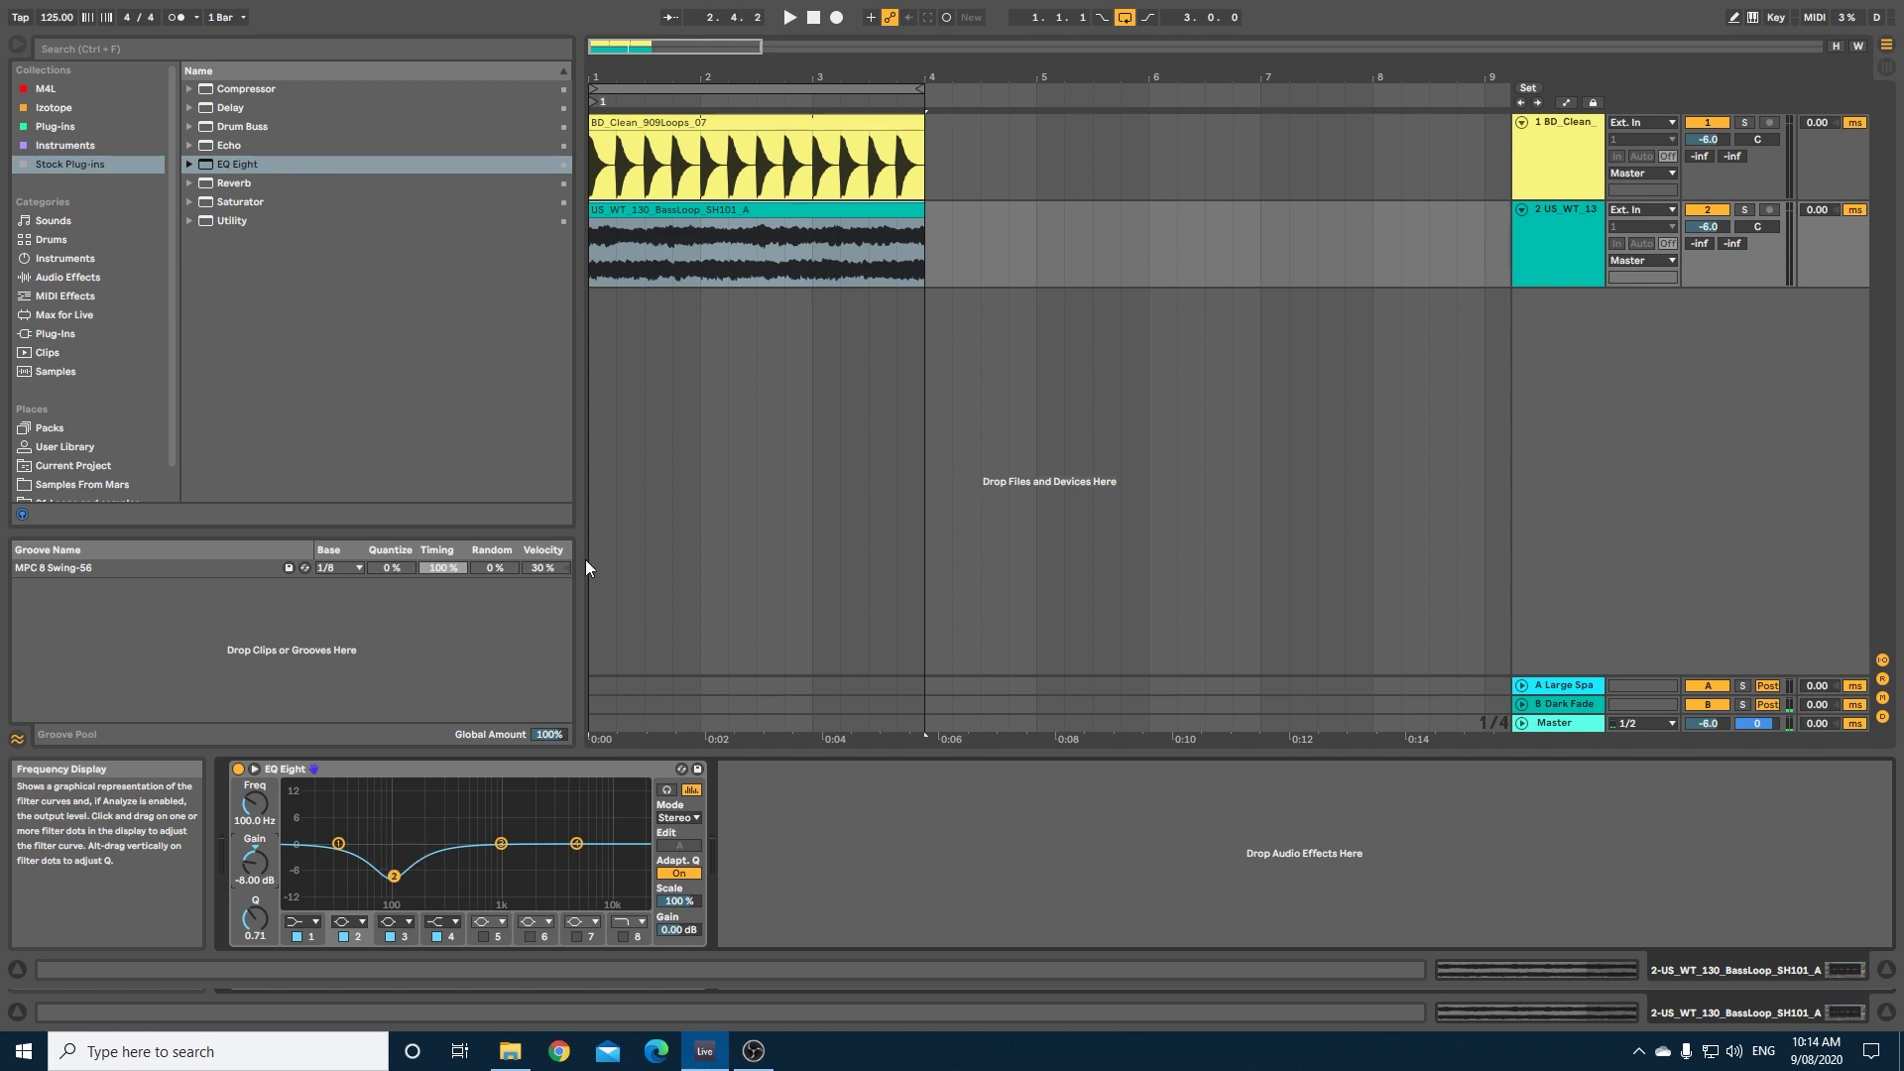
Step: Play the arrangement briefly to hear the 100 Hz bass cut
{"action": "key", "text": "ctrl+a"}
{"action": "key", "text": "space"}
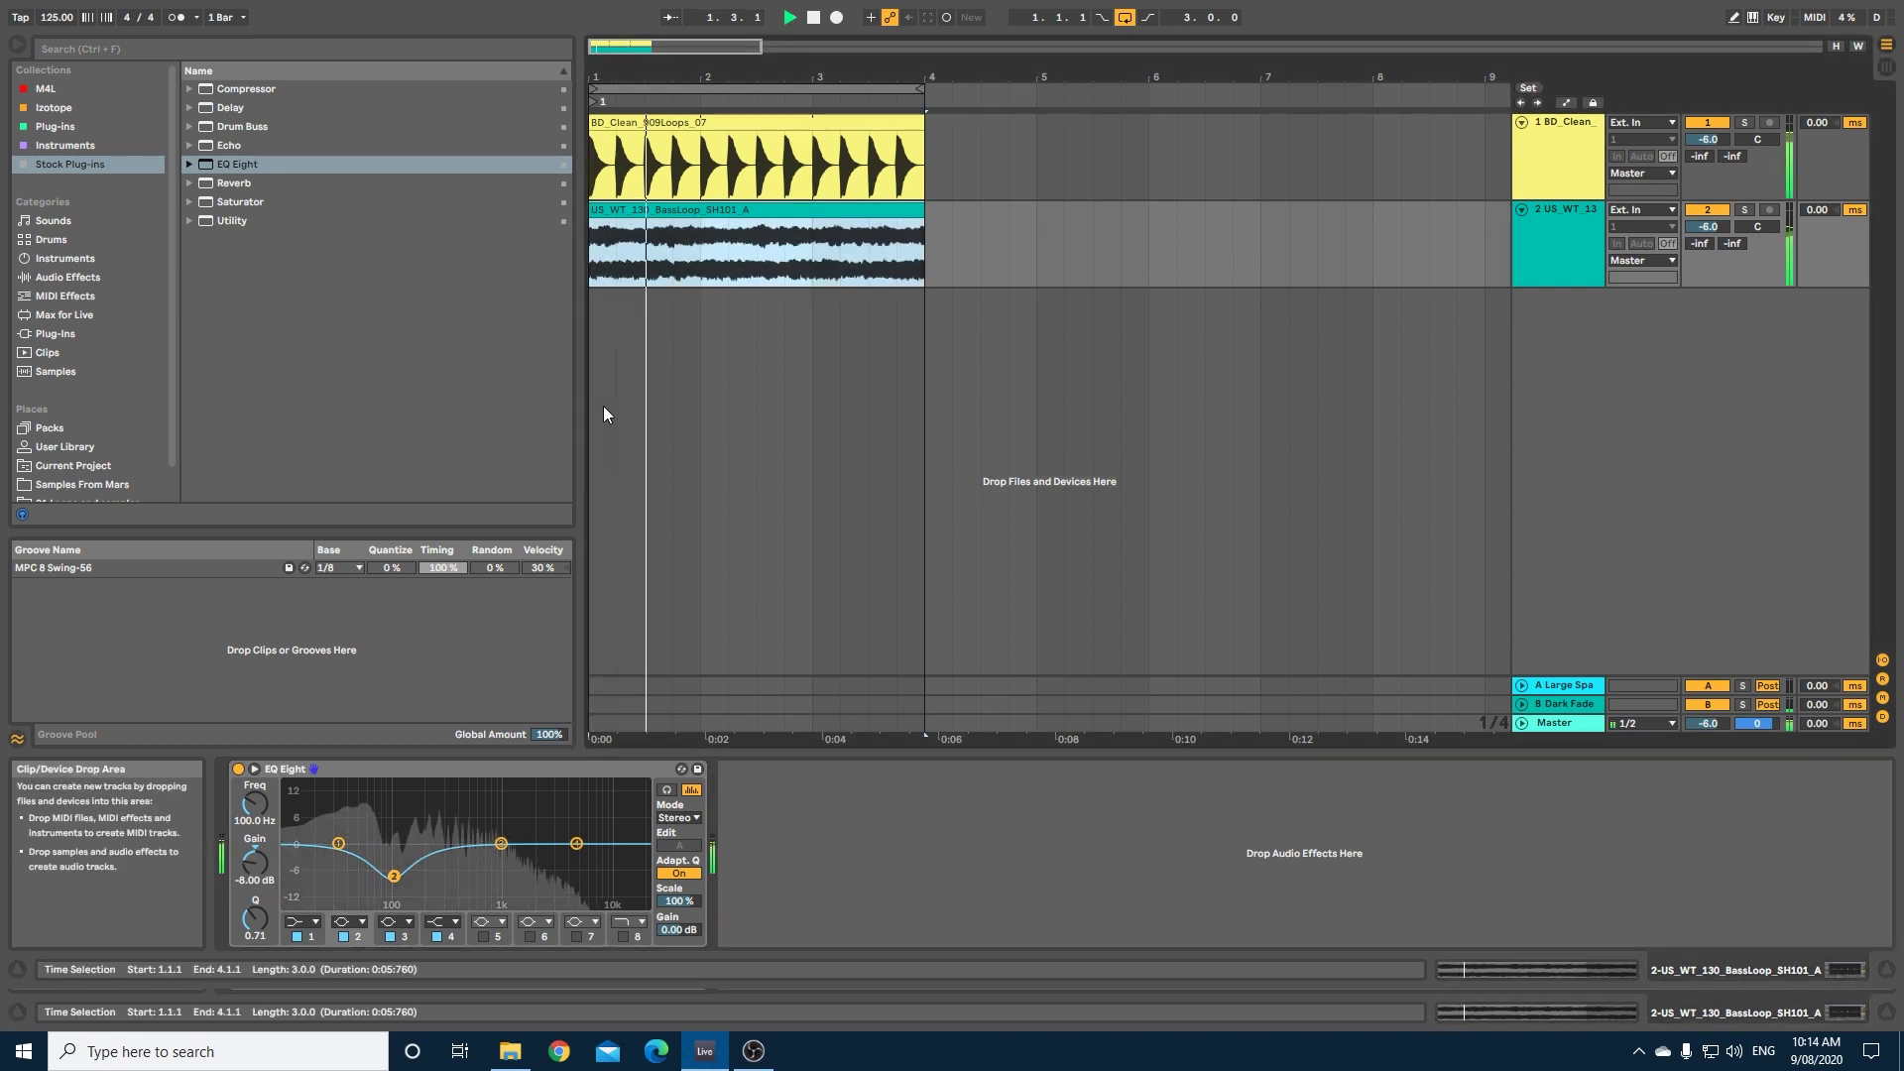
{"action": "key", "text": "space"}
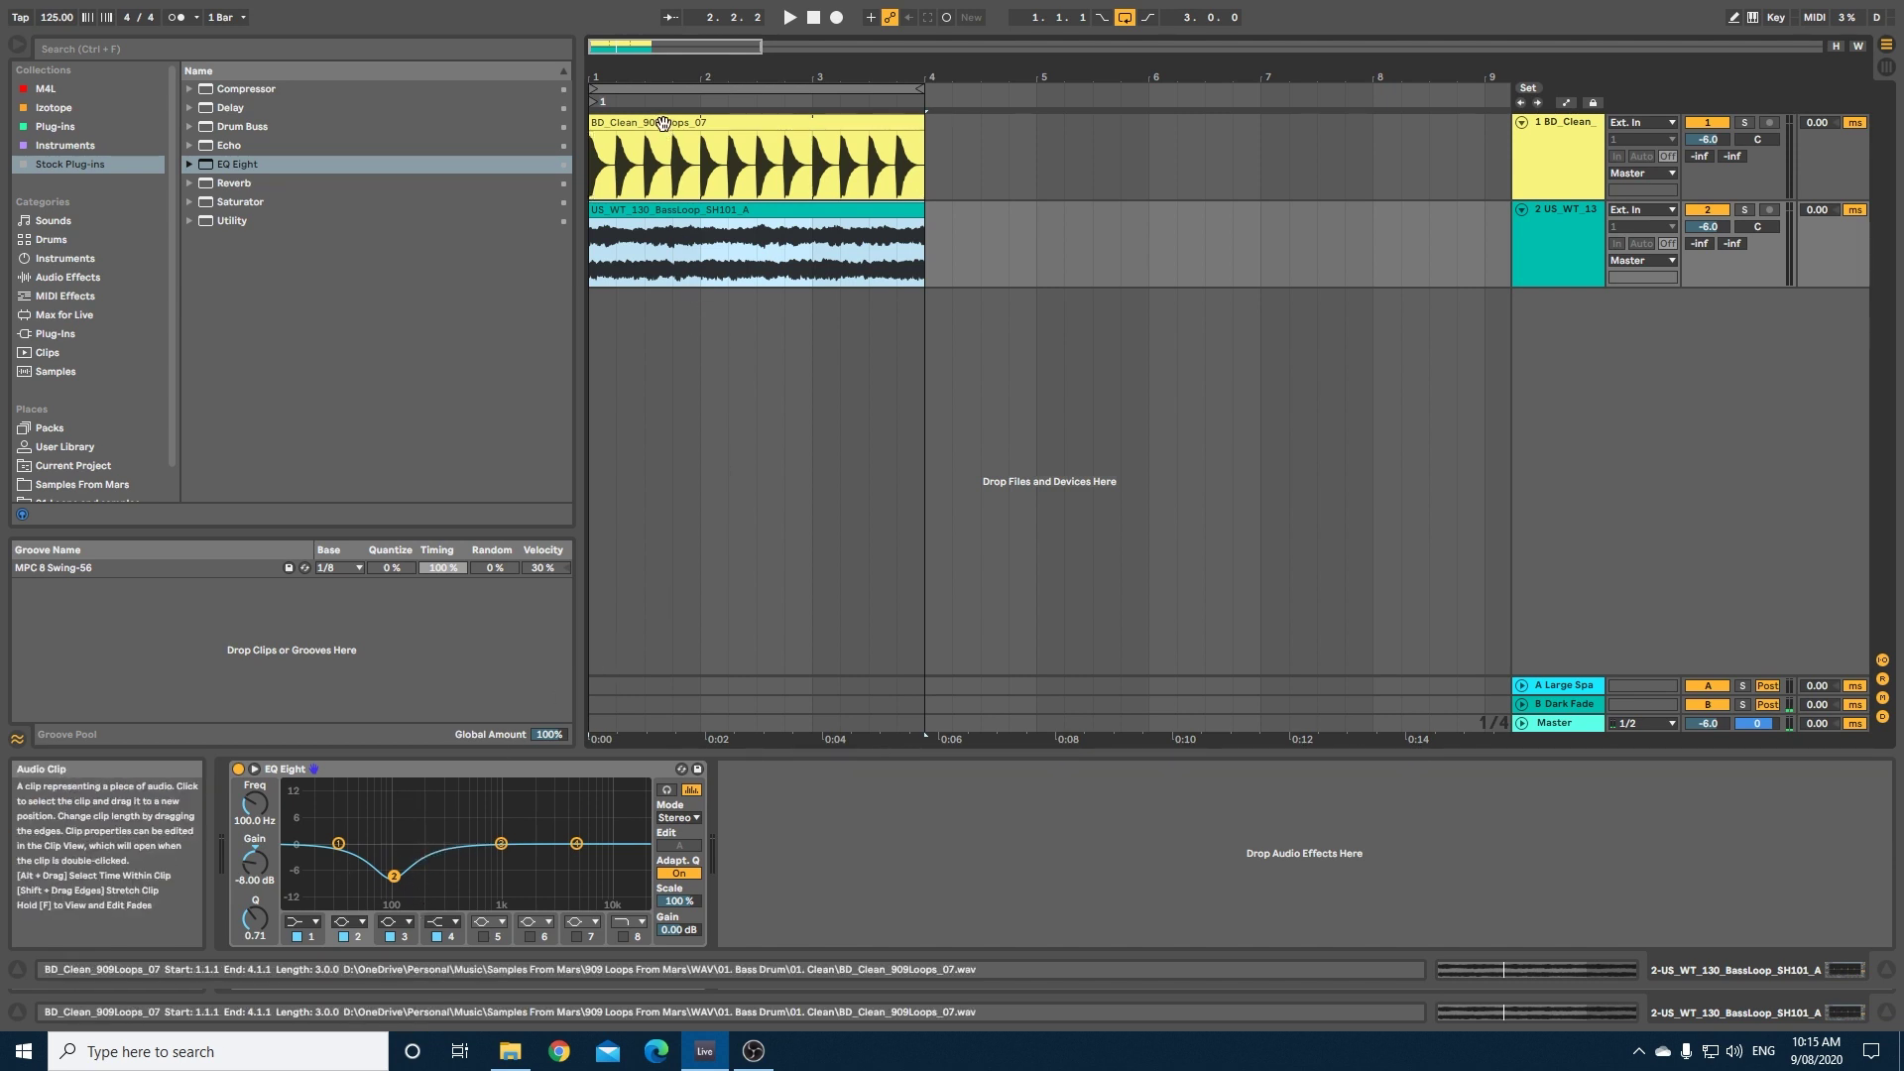
Step: Add the Max Audio Effect Envelope Follower after EQ Eight on the kick track
{"action": "key", "text": "ctrl+a"}
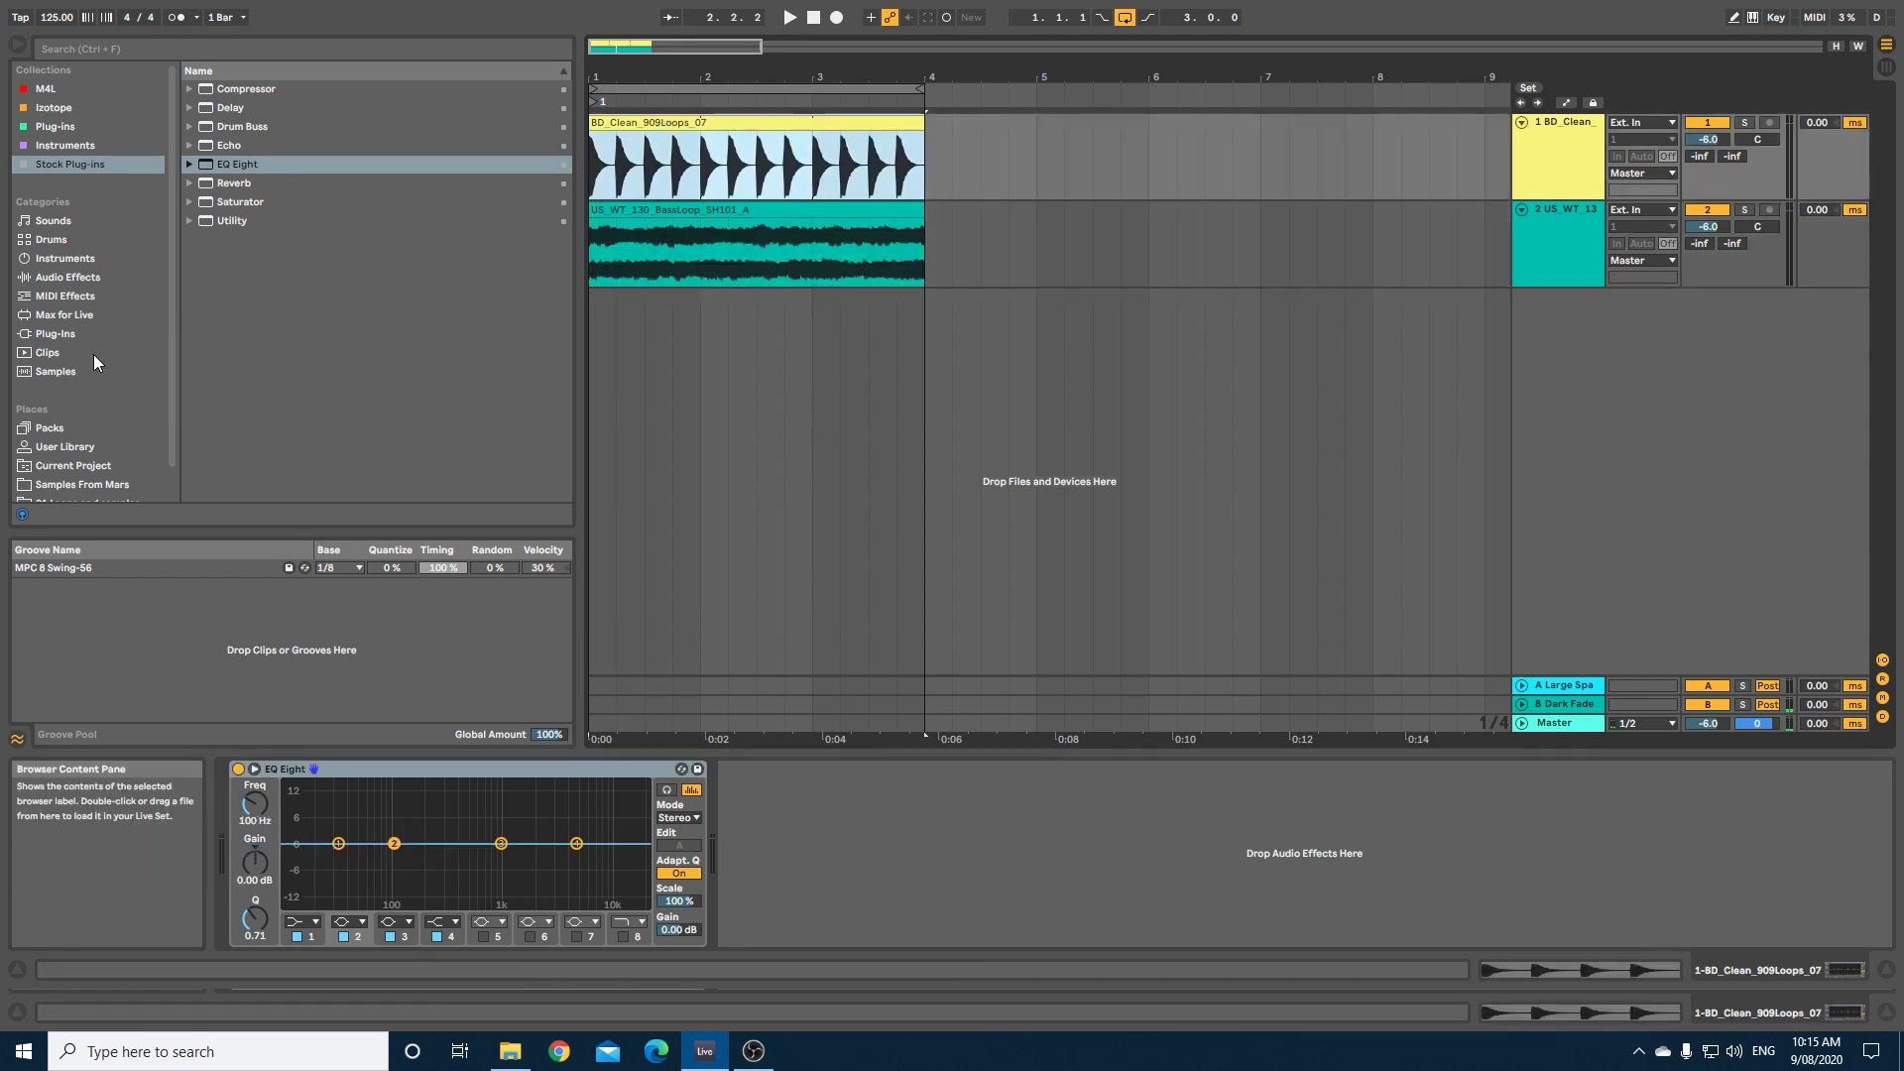
{"action": "left_click", "coordinate": [45, 315]}
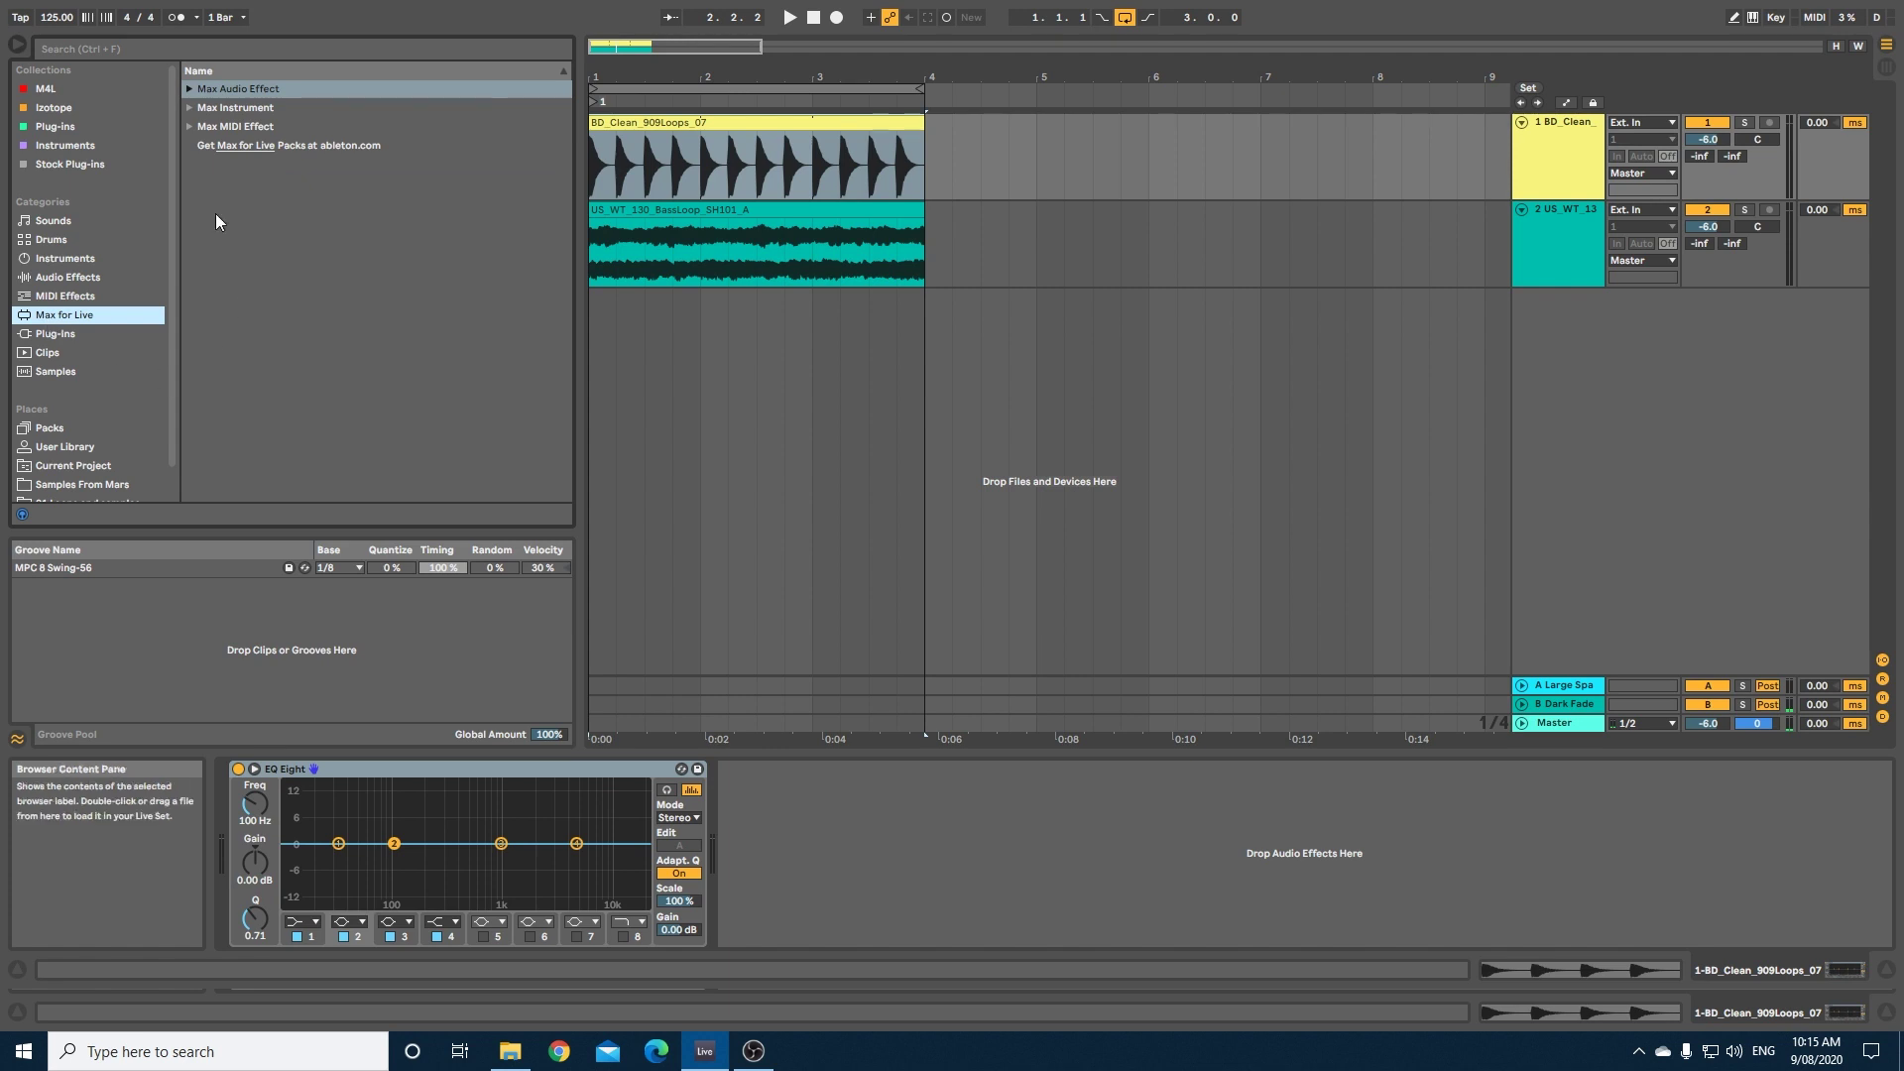
{"action": "left_click", "coordinate": [191, 88]}
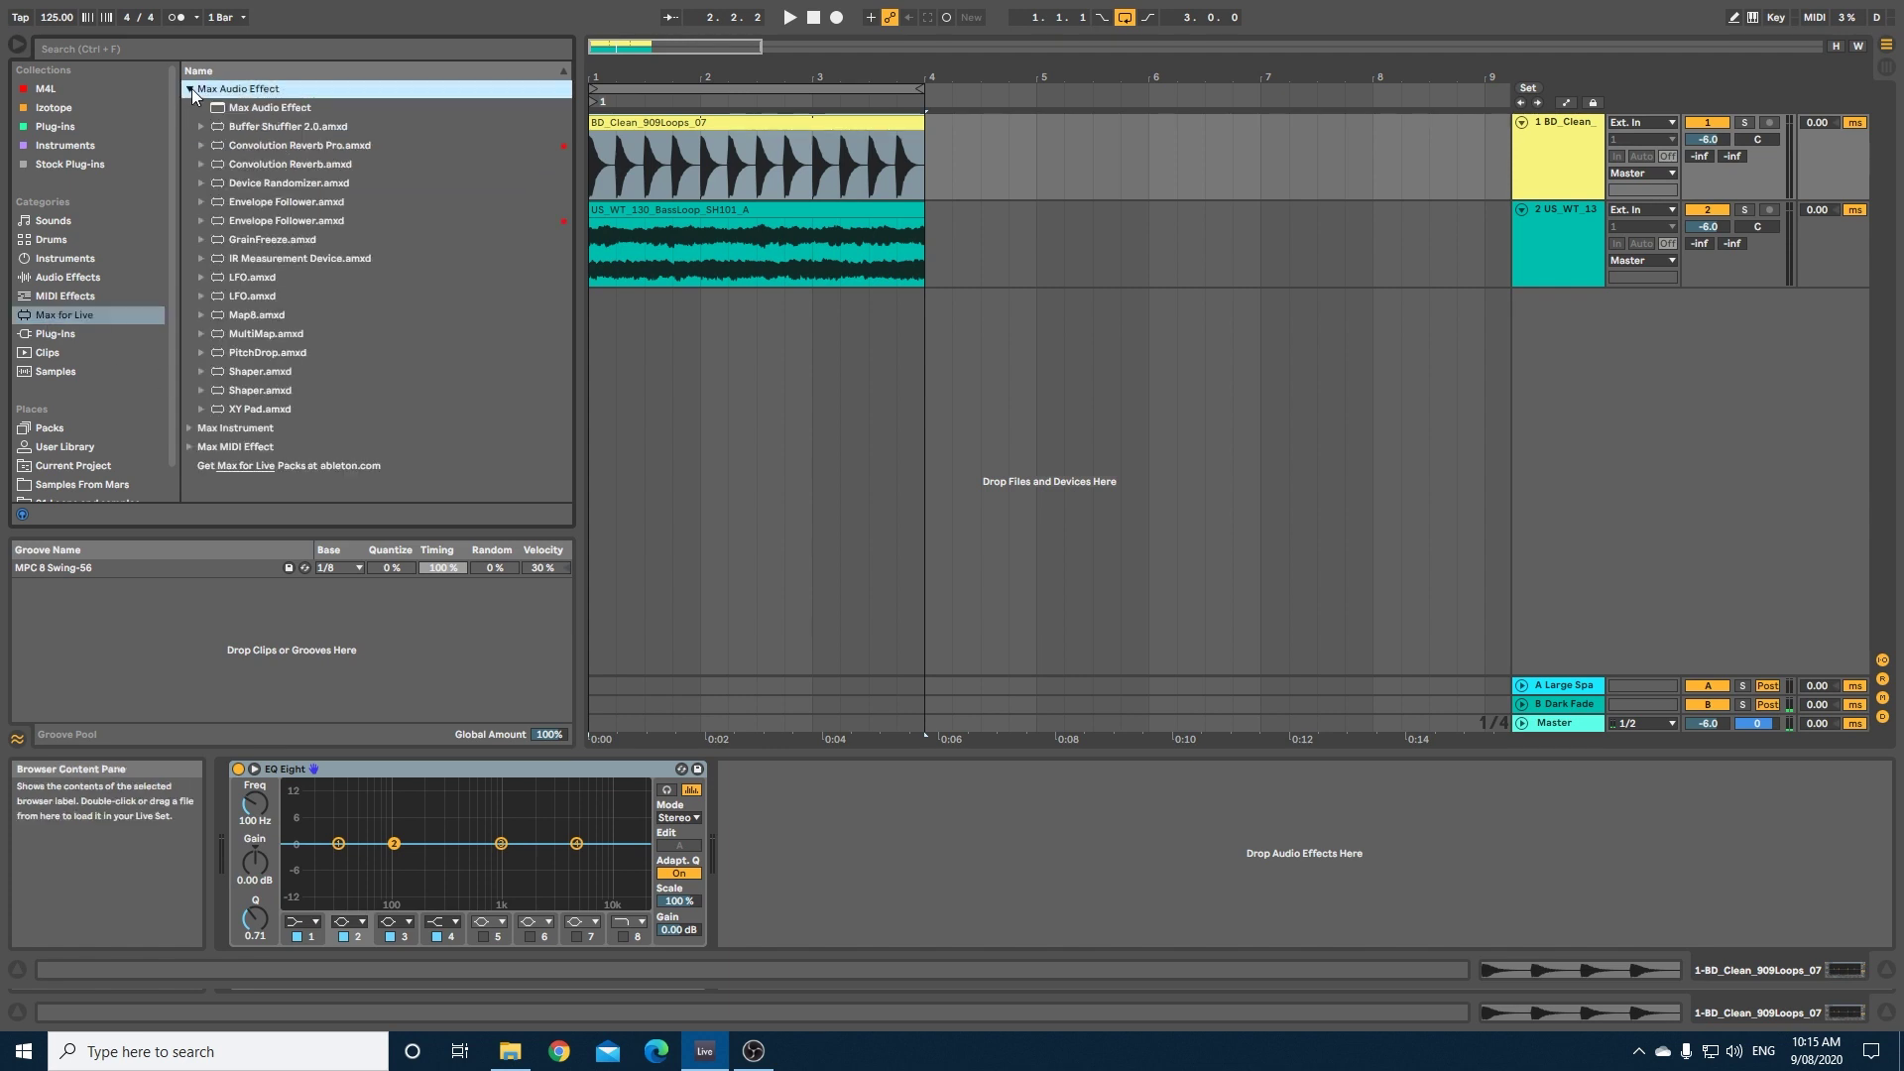
{"action": "left_click", "coordinate": [262, 222]}
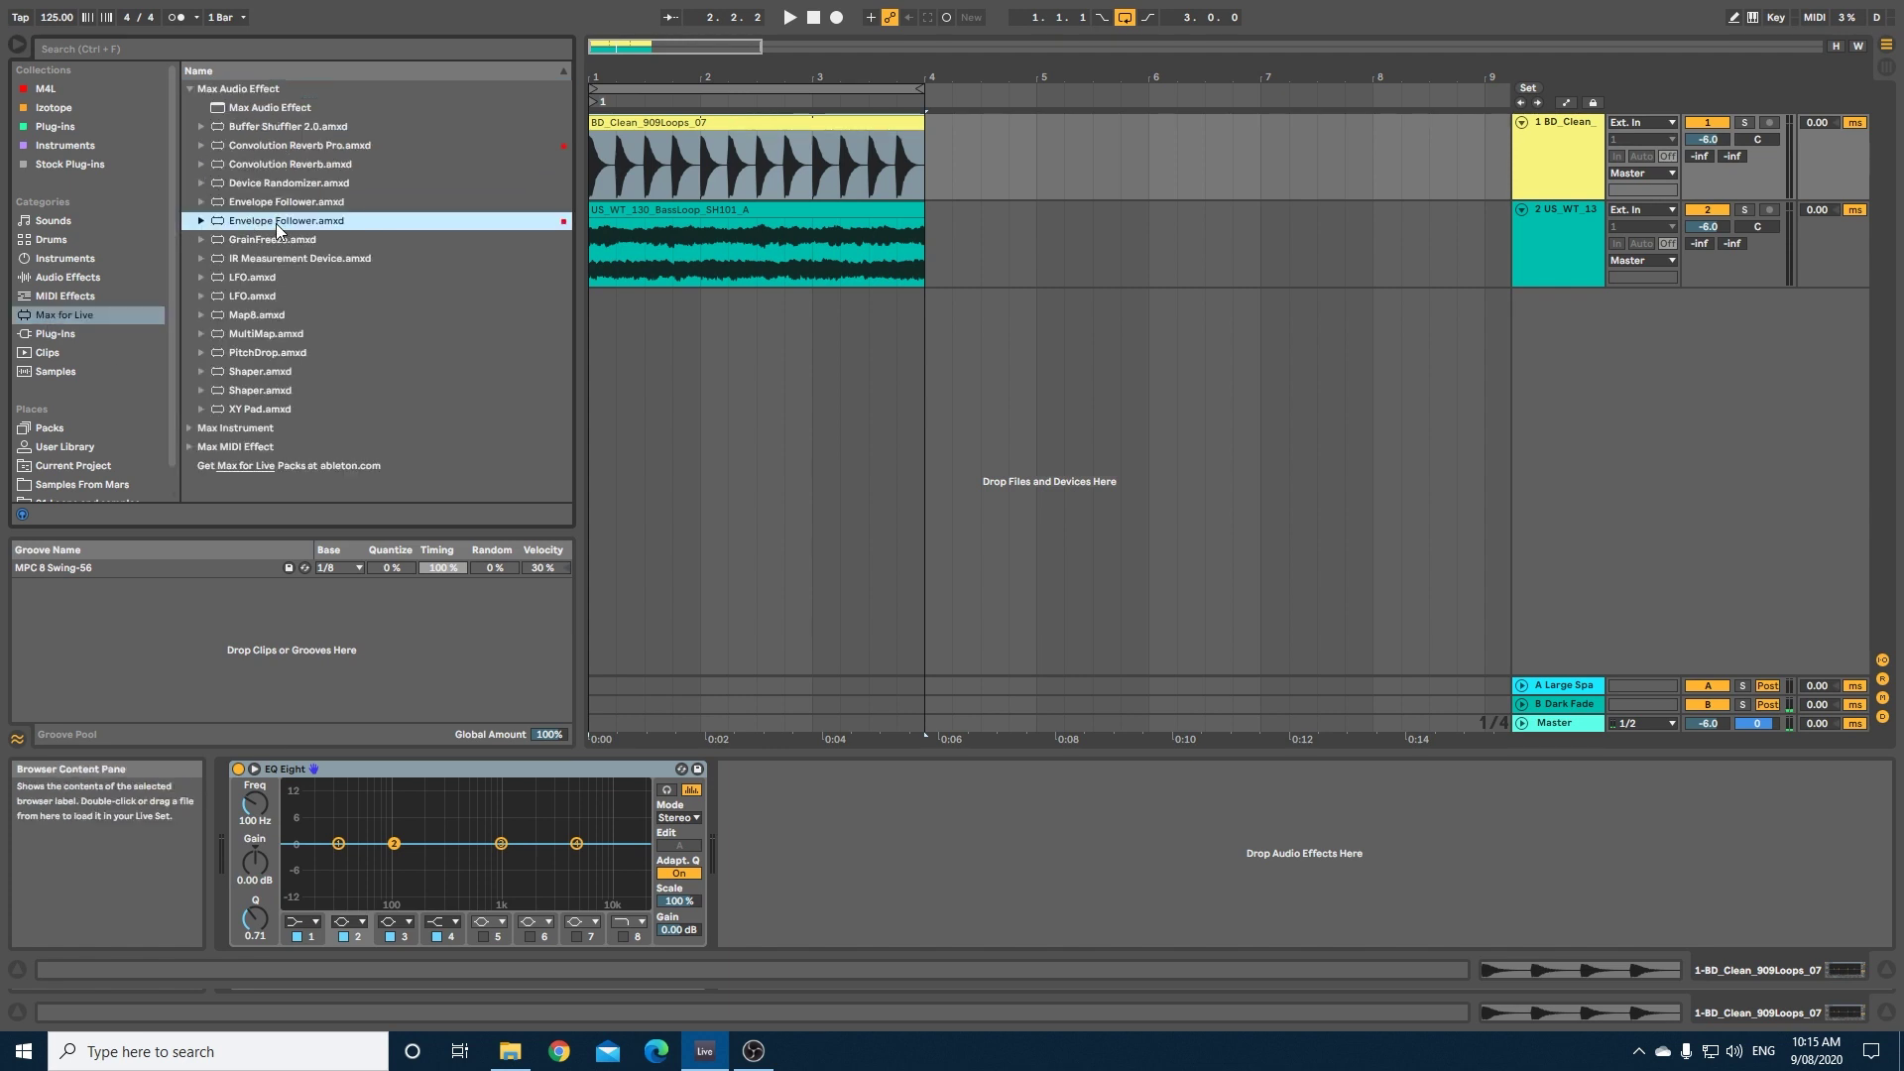
{"action": "left_click_drag", "start_coordinate": [276, 223], "coordinate": [714, 825]}
{"action": "left_click_drag", "start_coordinate": [714, 825], "coordinate": [715, 827]}
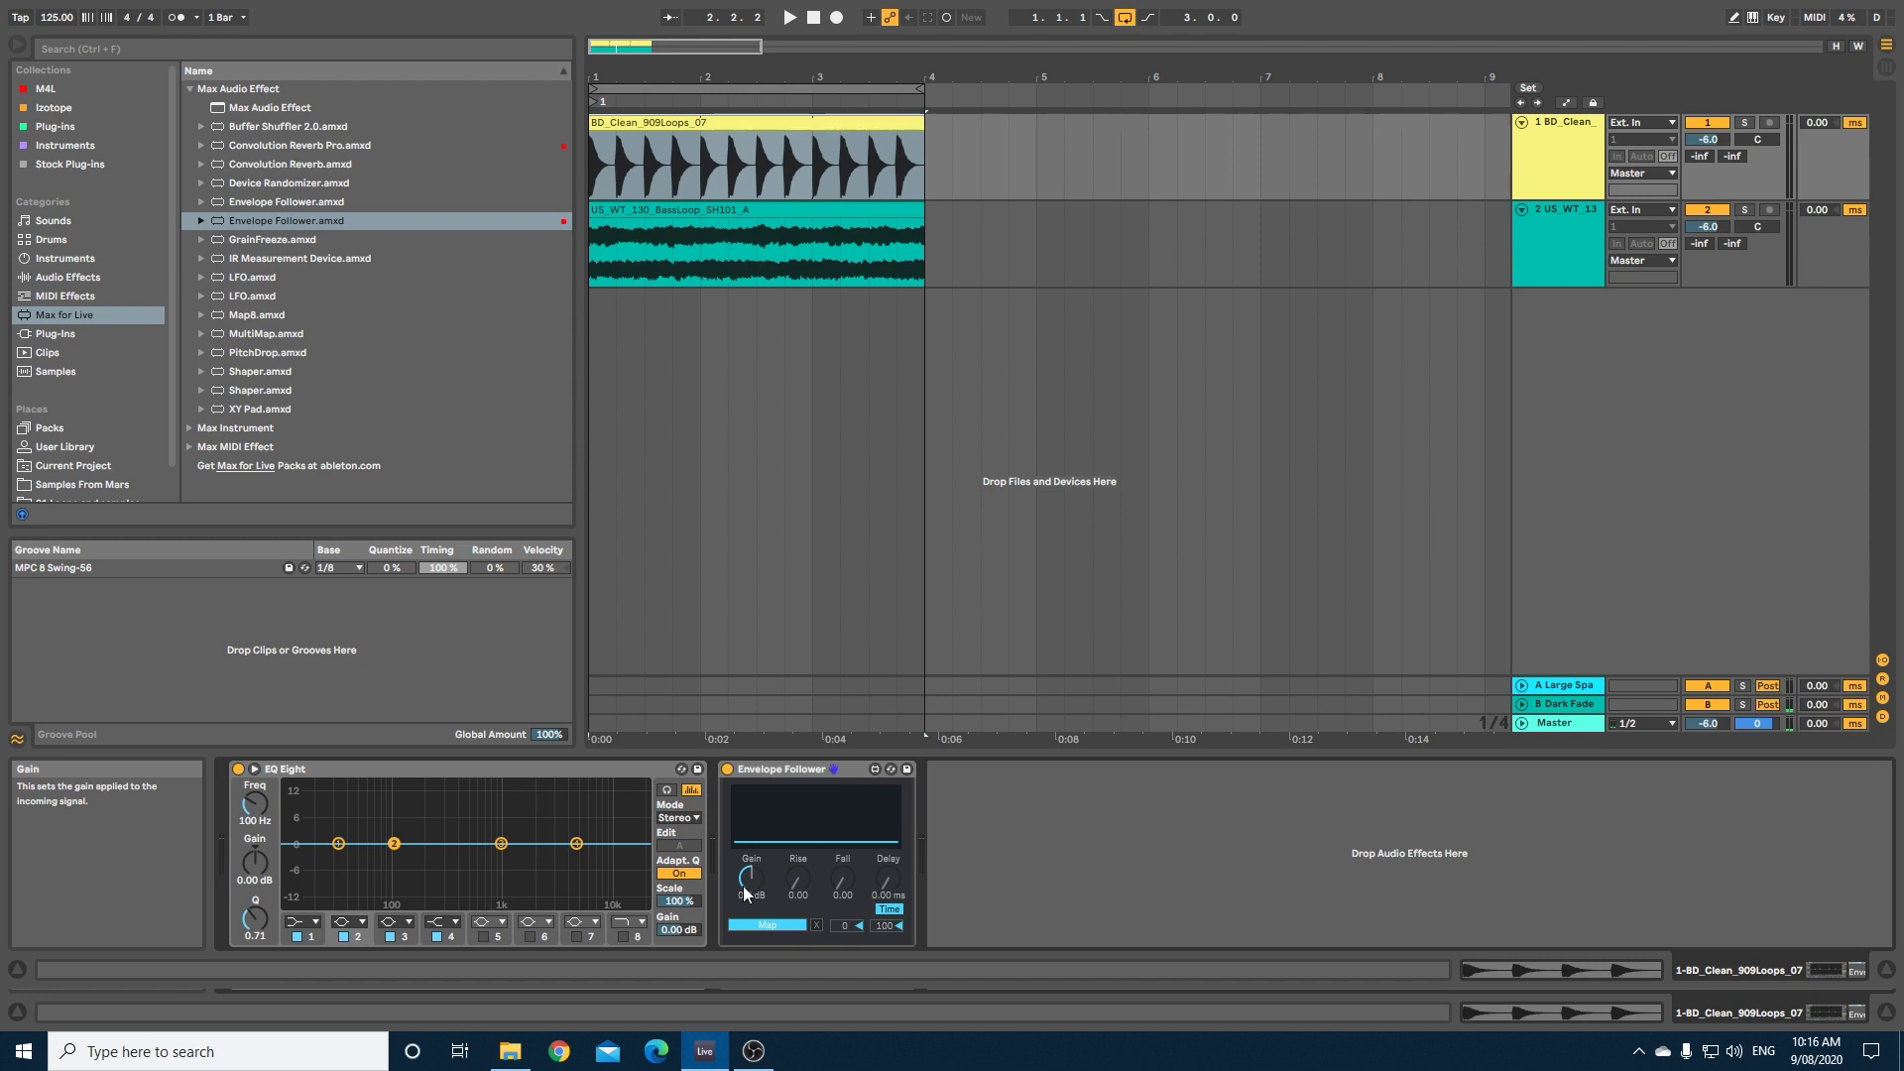
Step: Raise the Envelope Follower's gain to 9.6 dB while the song plays
{"action": "key", "text": "space"}
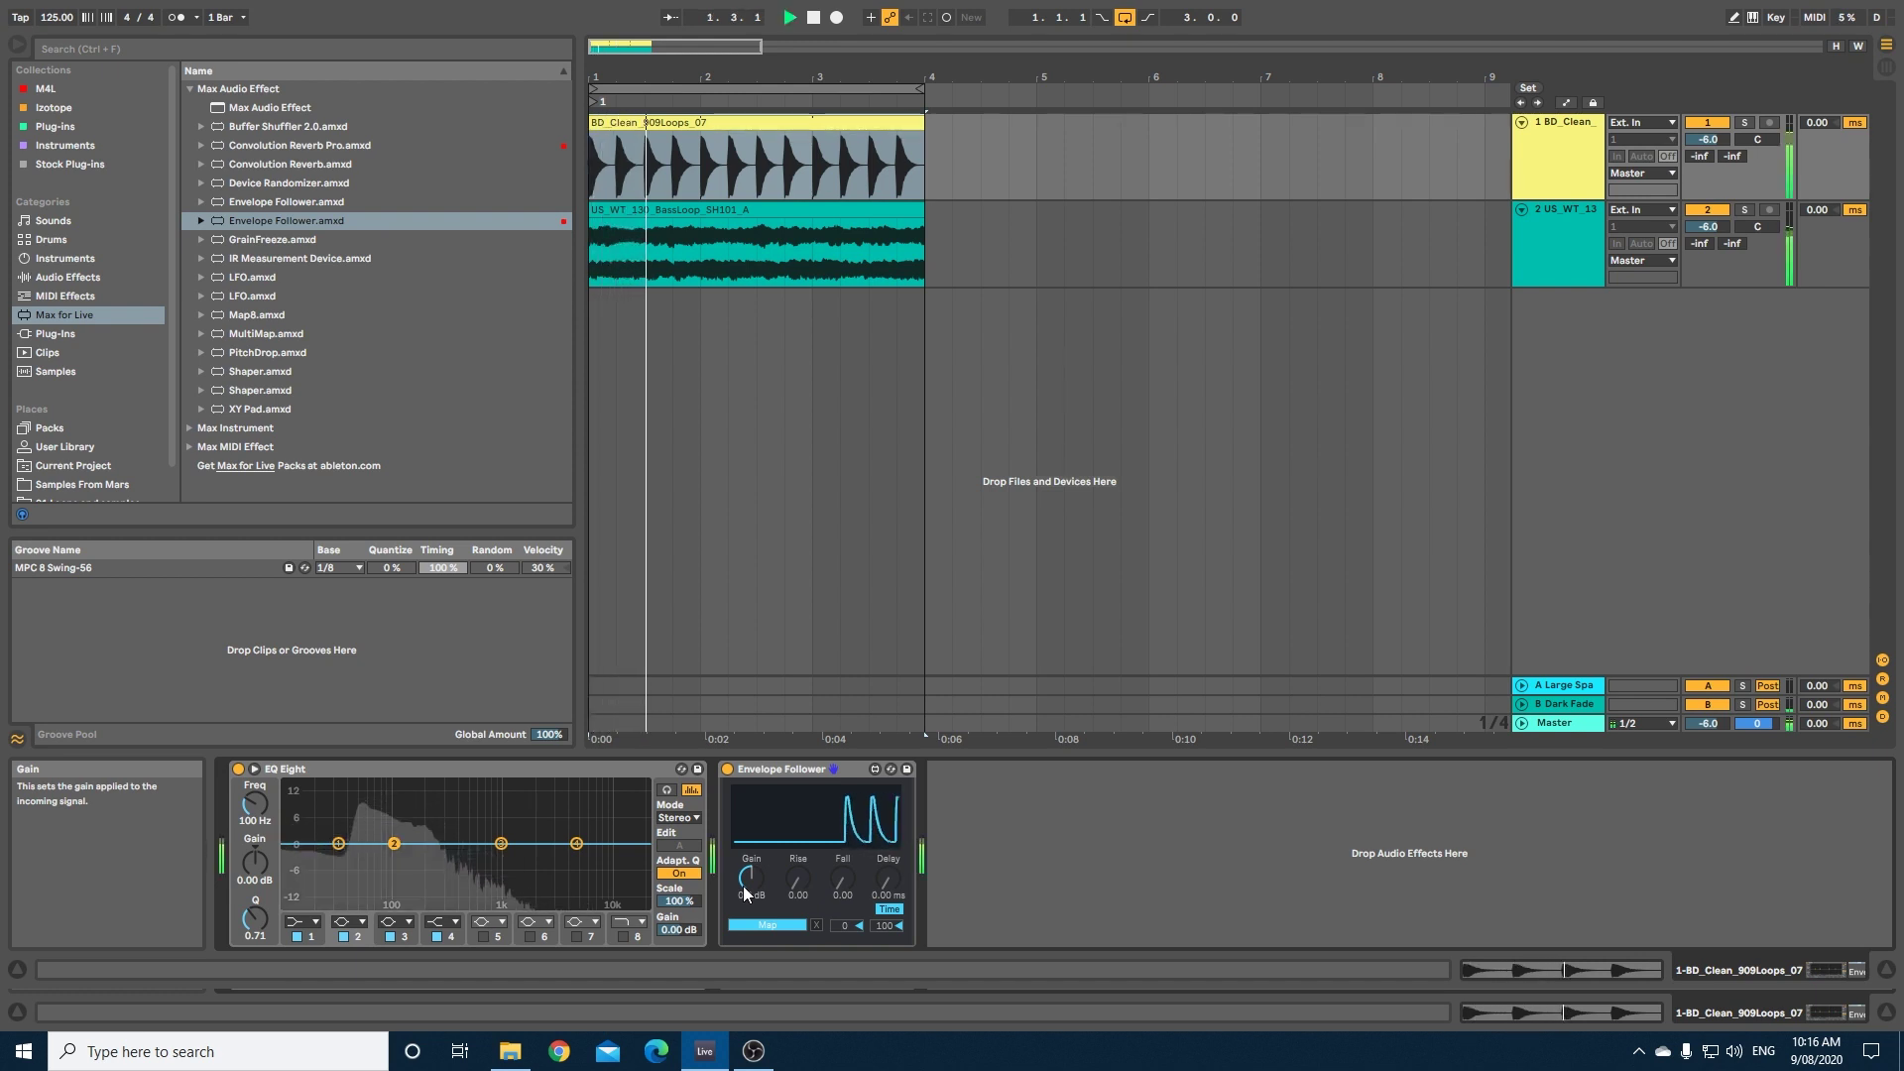
{"action": "left_click_drag", "start_coordinate": [744, 885], "coordinate": [743, 857]}
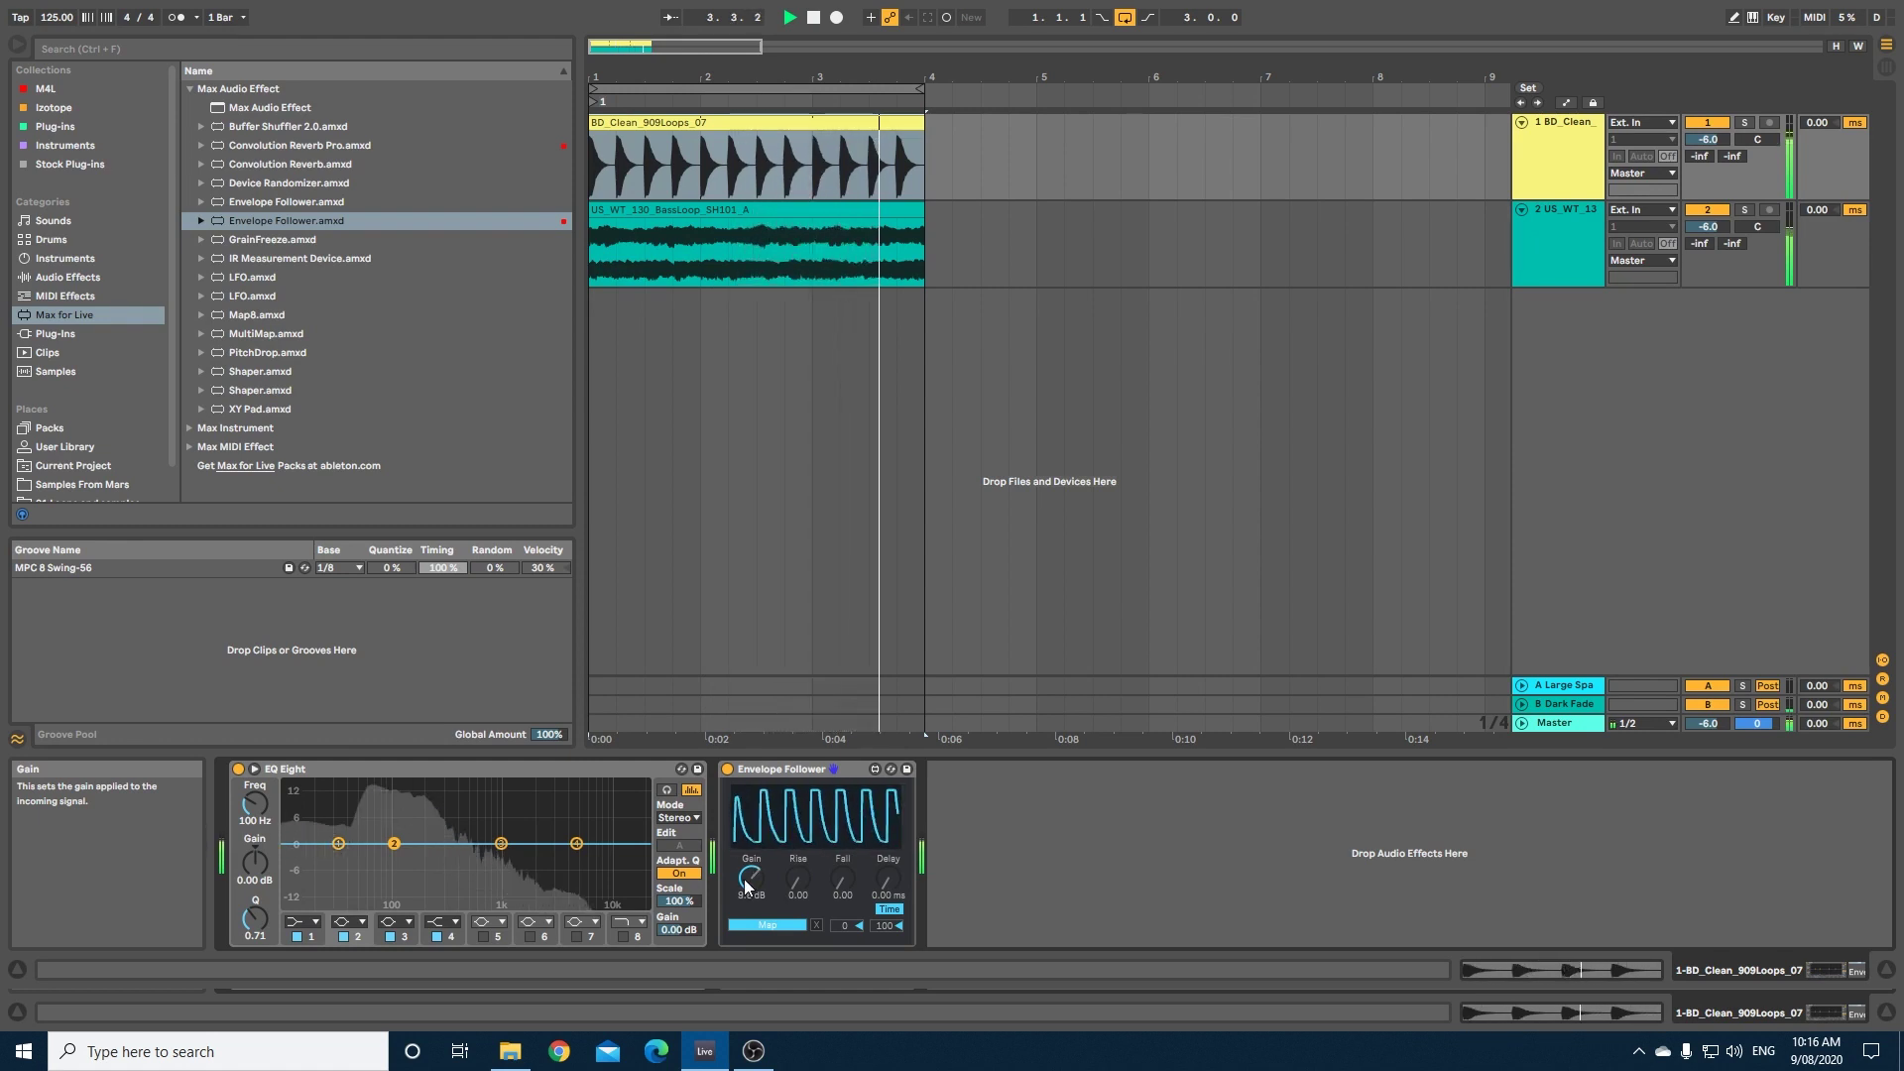
{"action": "key", "text": "space"}
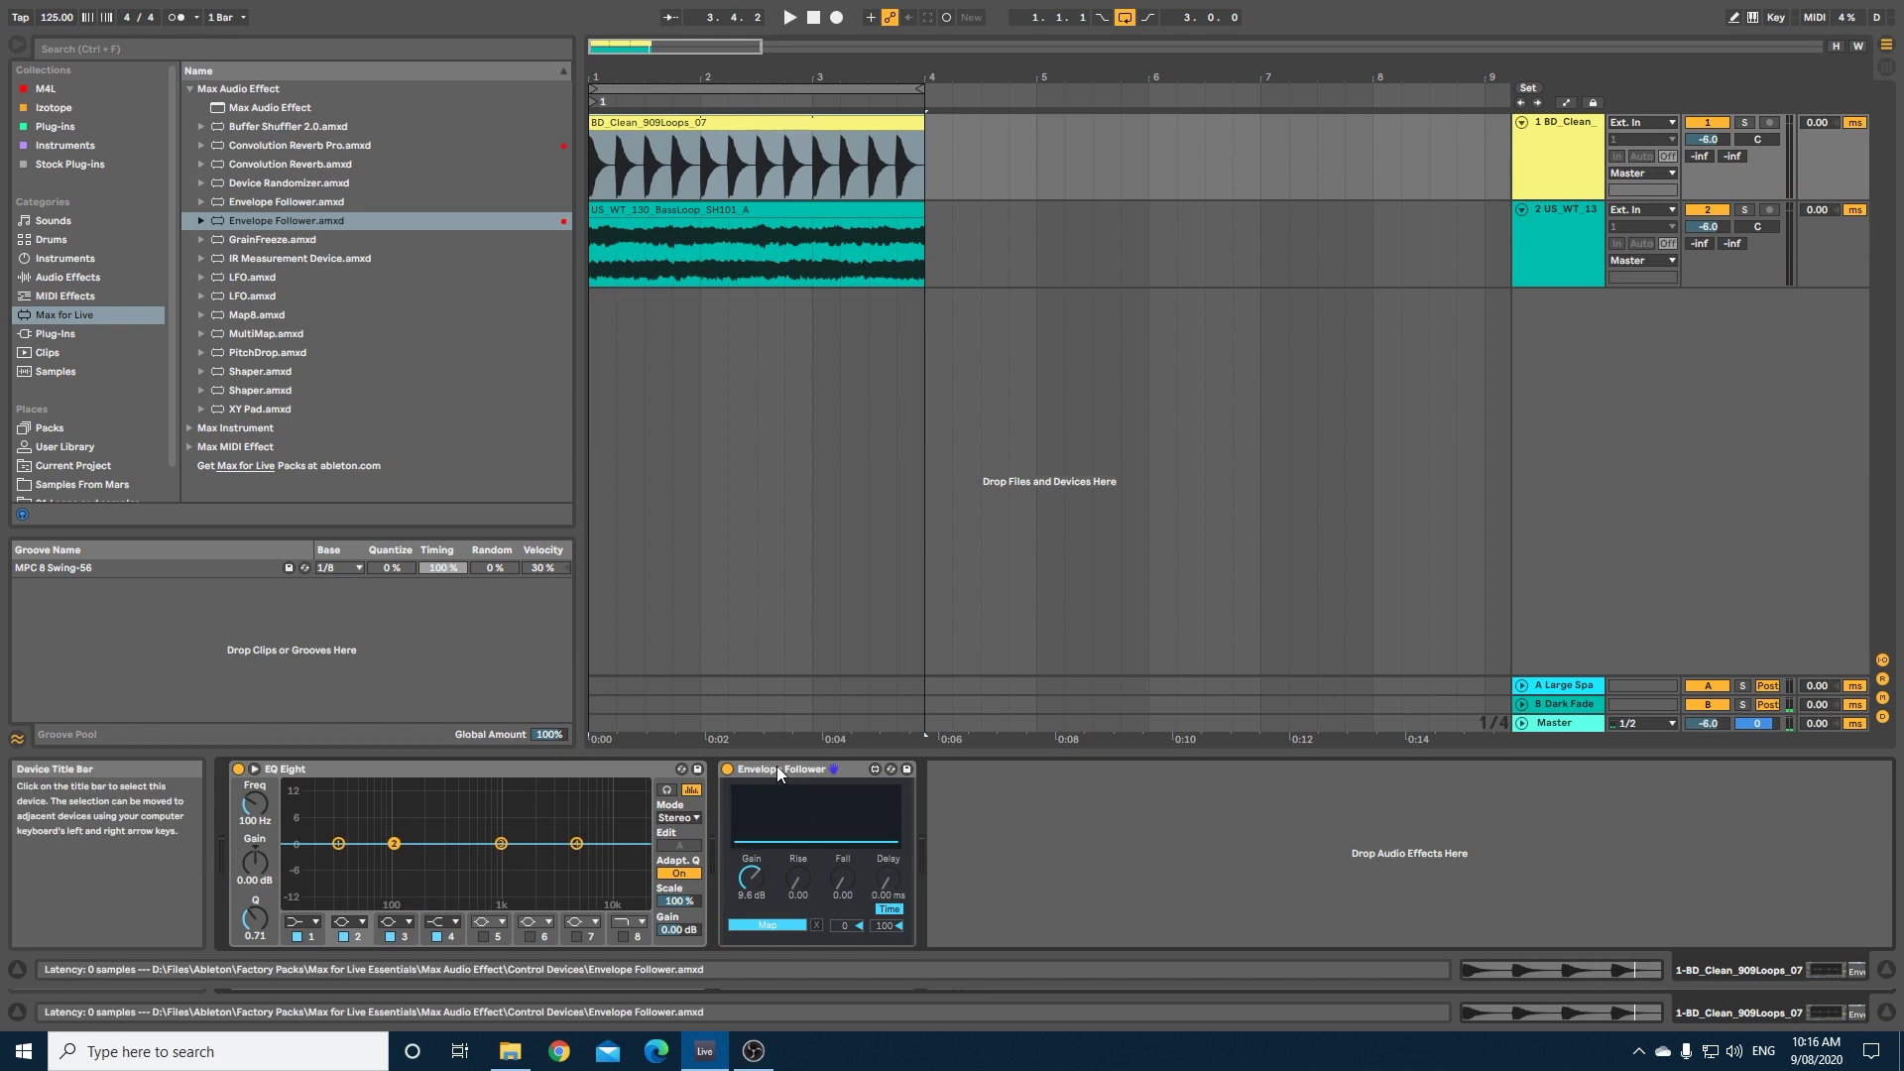
Step: Group the bass EQ Eight into an Audio Effect Rack and map band 2 gain to Macro 1
{"action": "left_click", "coordinate": [671, 216]}
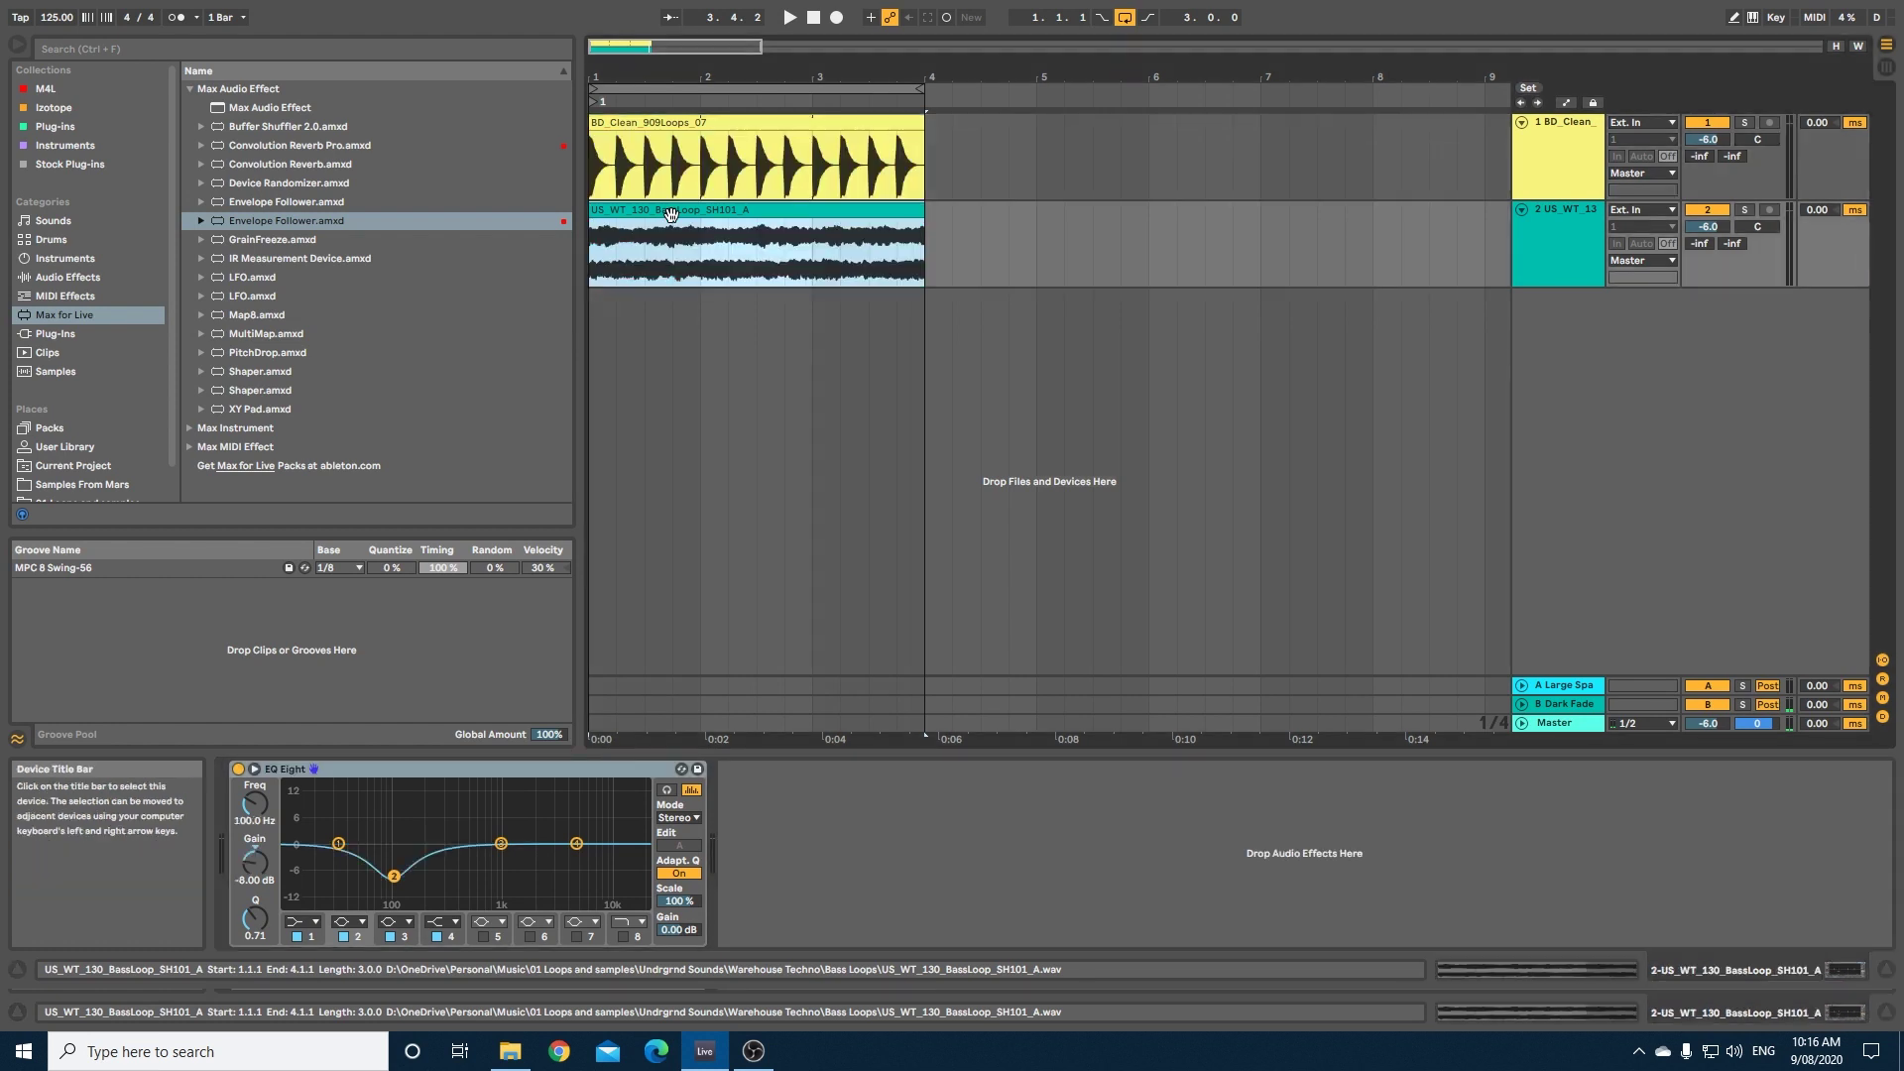
{"action": "left_click", "coordinate": [366, 770]}
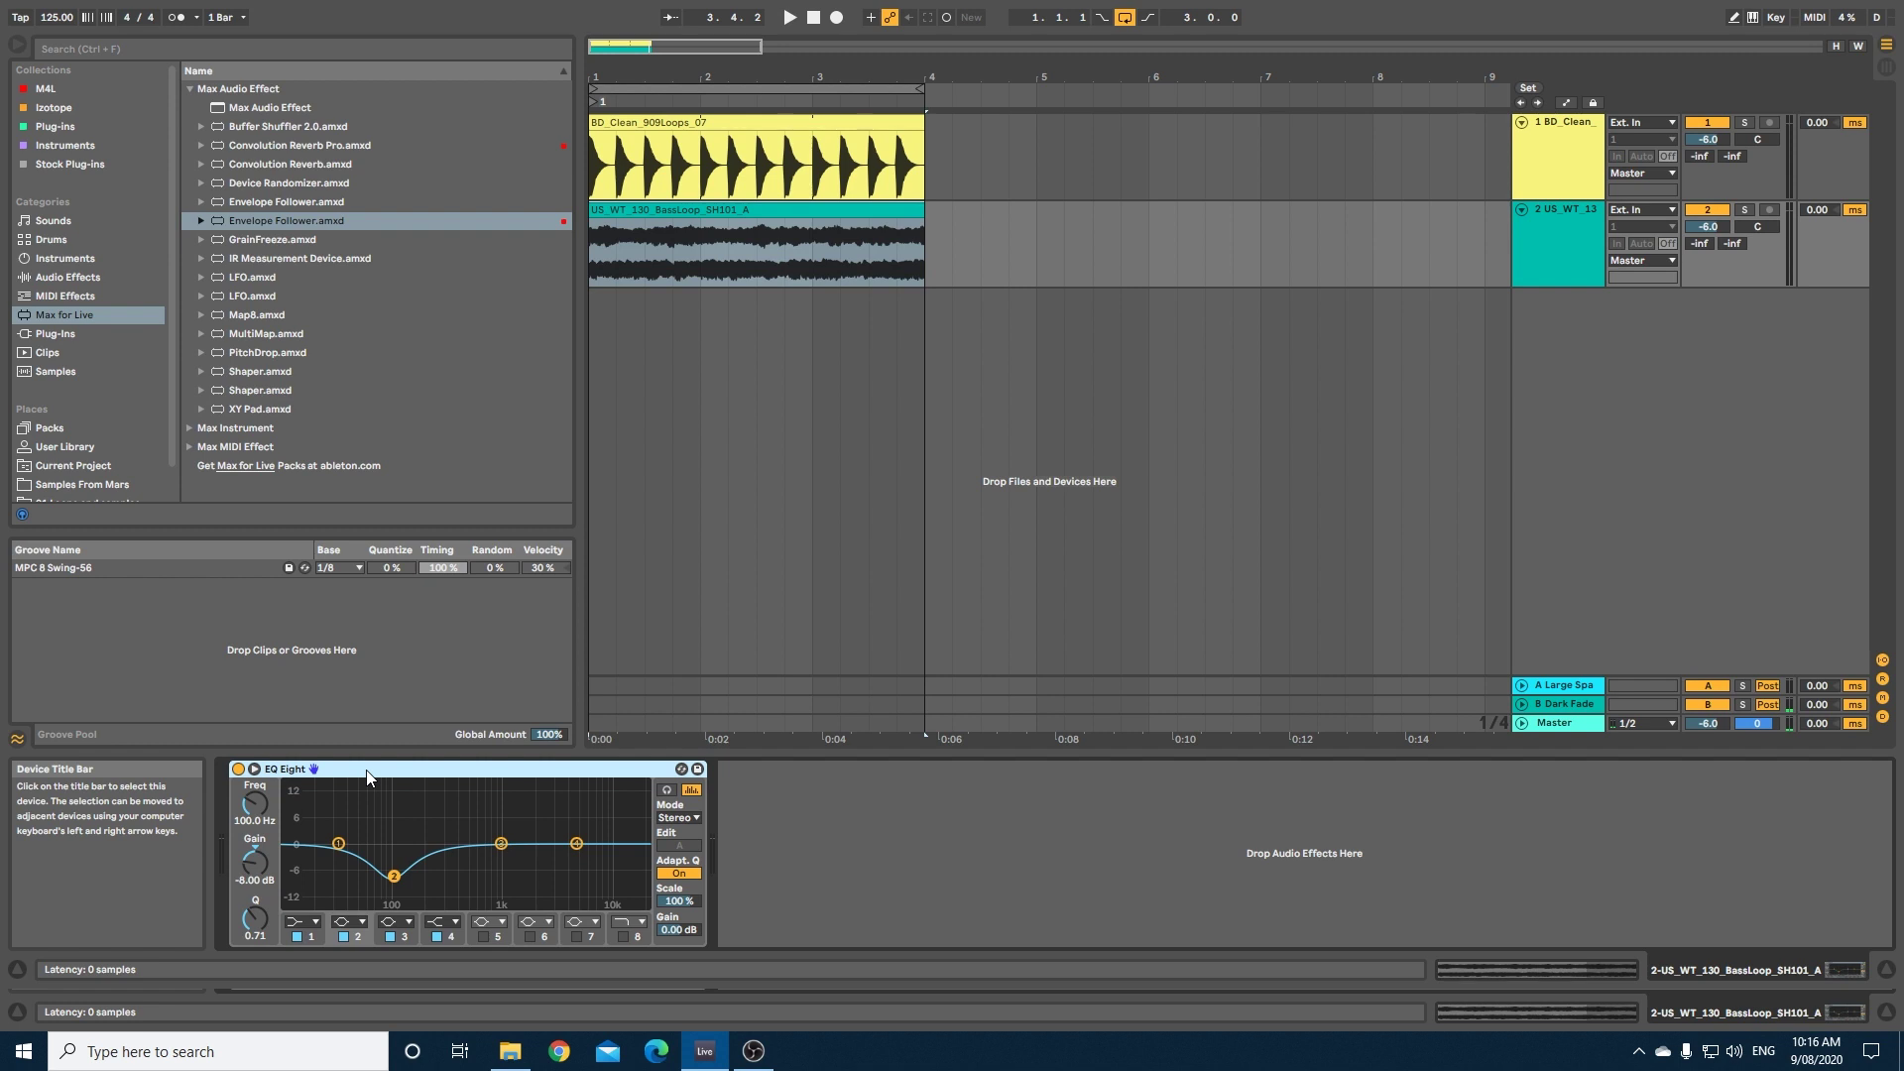
{"action": "key", "text": "ctrl+g"}
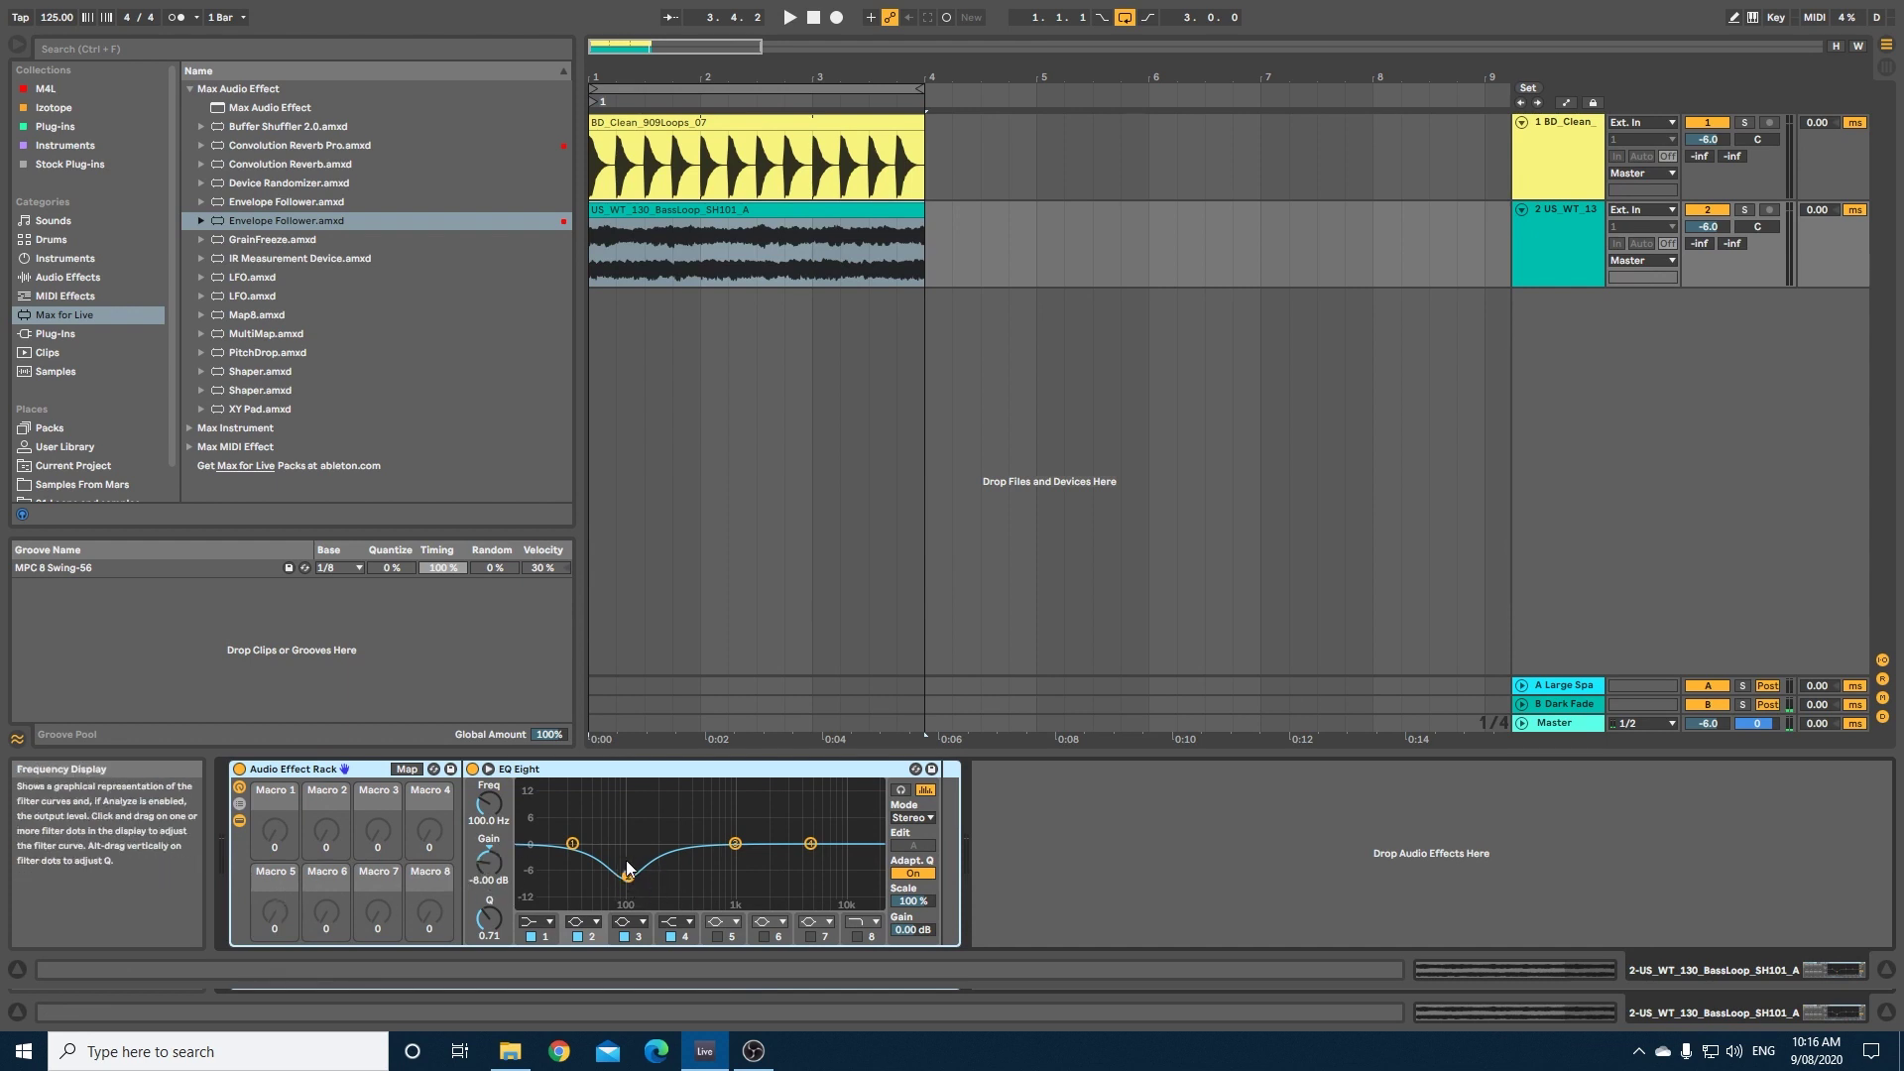
{"action": "right_click", "coordinate": [490, 861]}
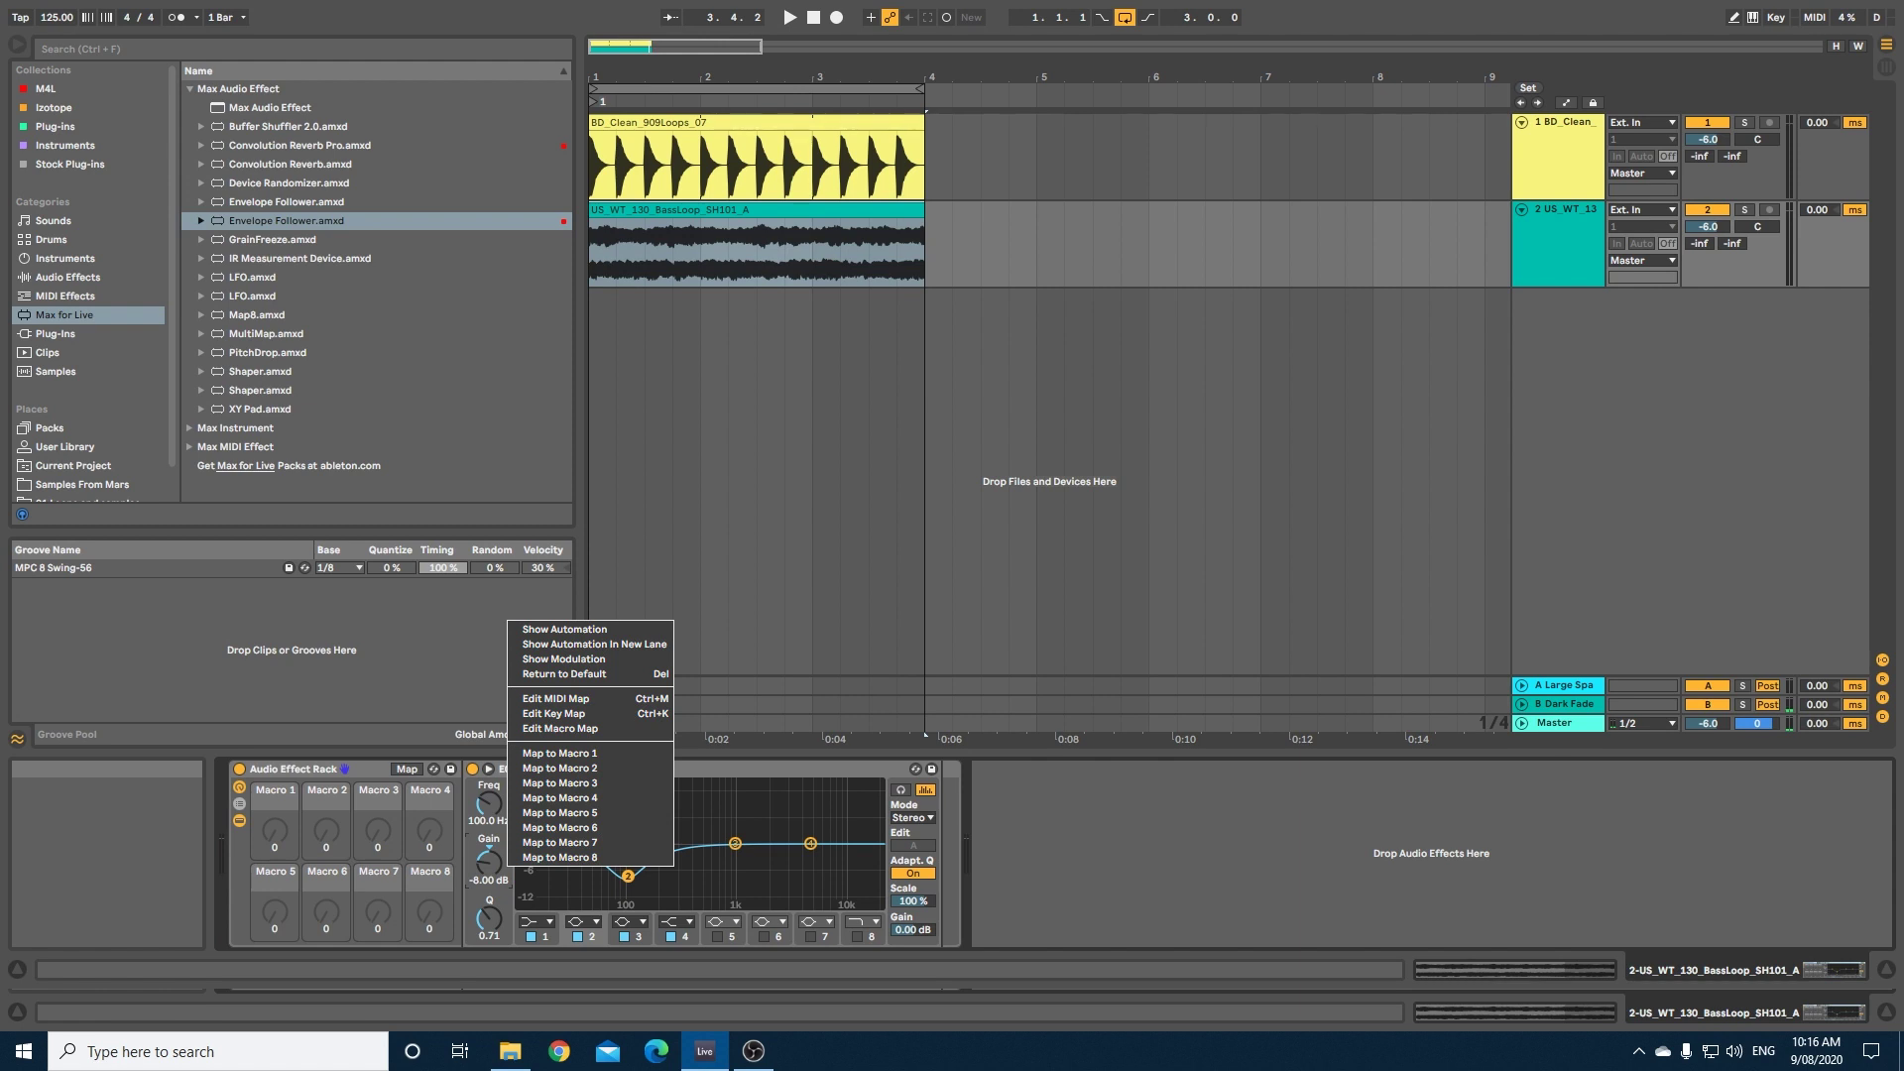
{"action": "left_click", "coordinate": [560, 753]}
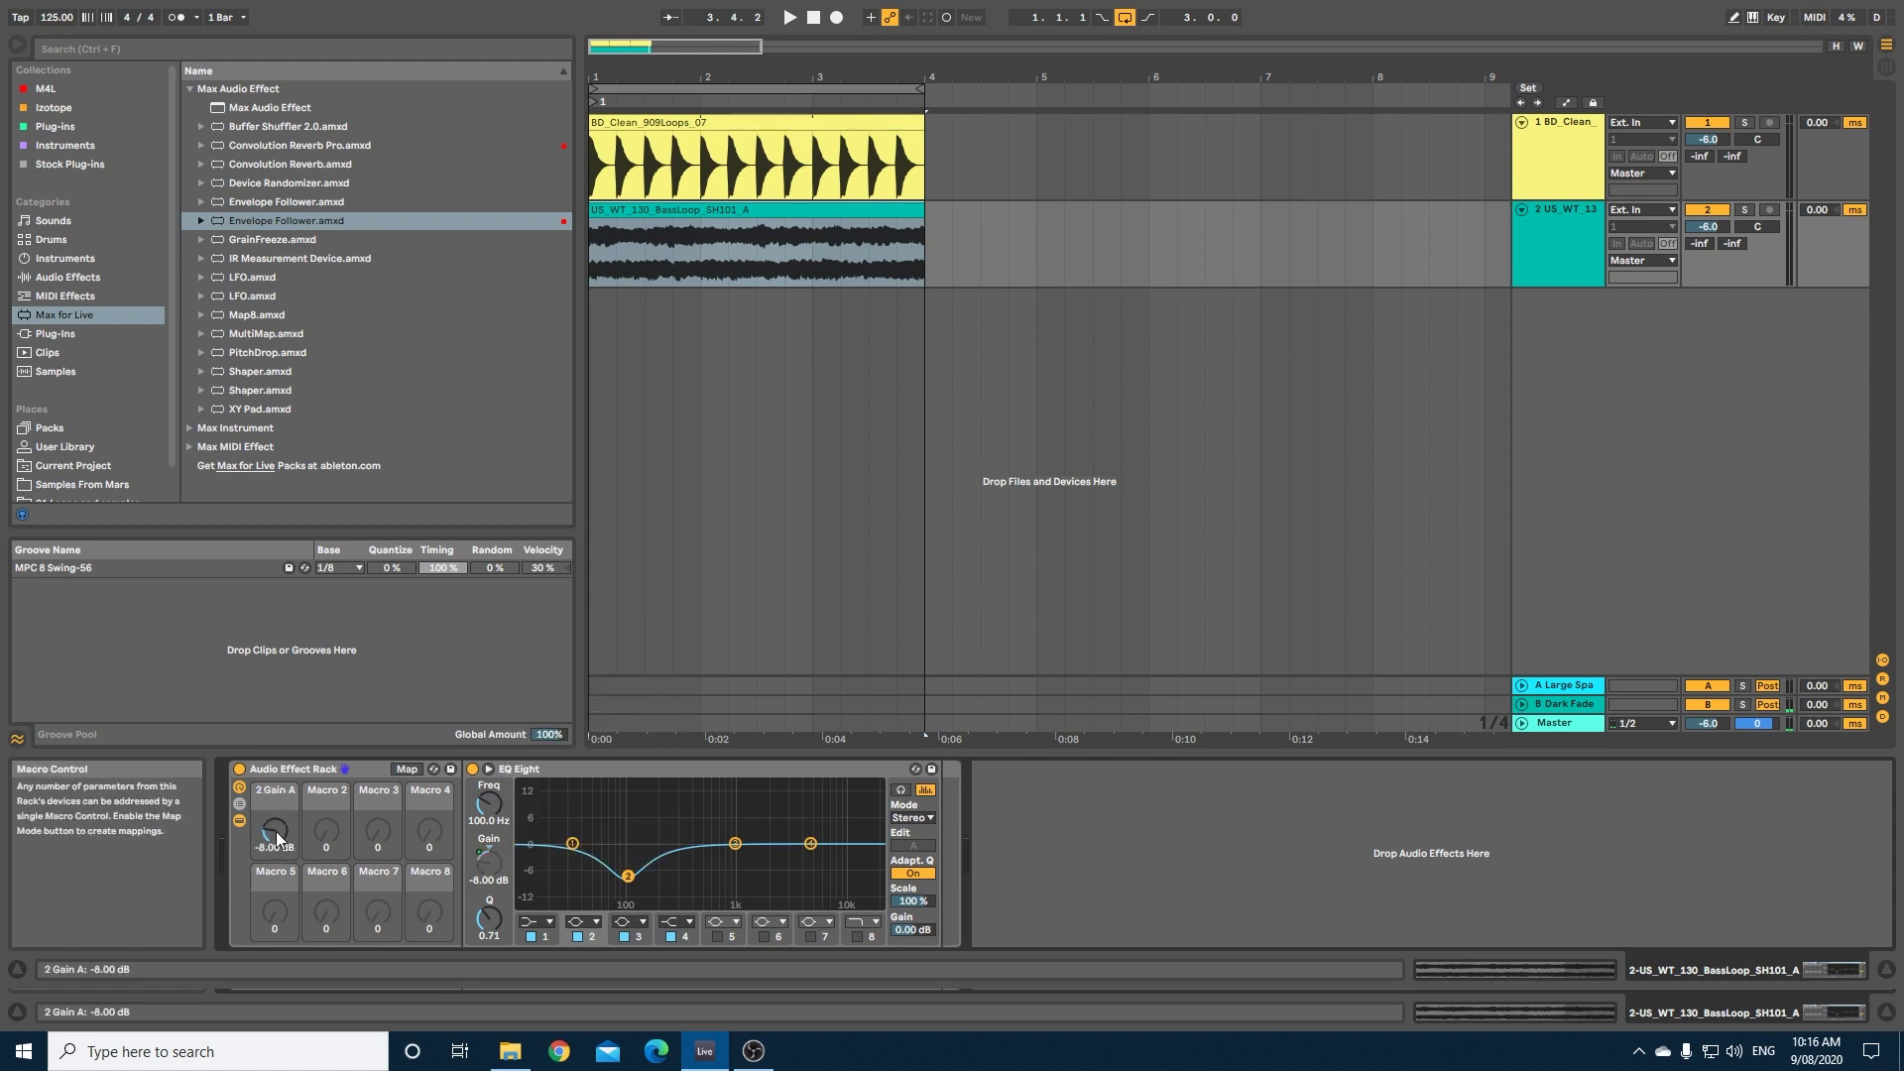
{"action": "left_click", "coordinate": [659, 123]}
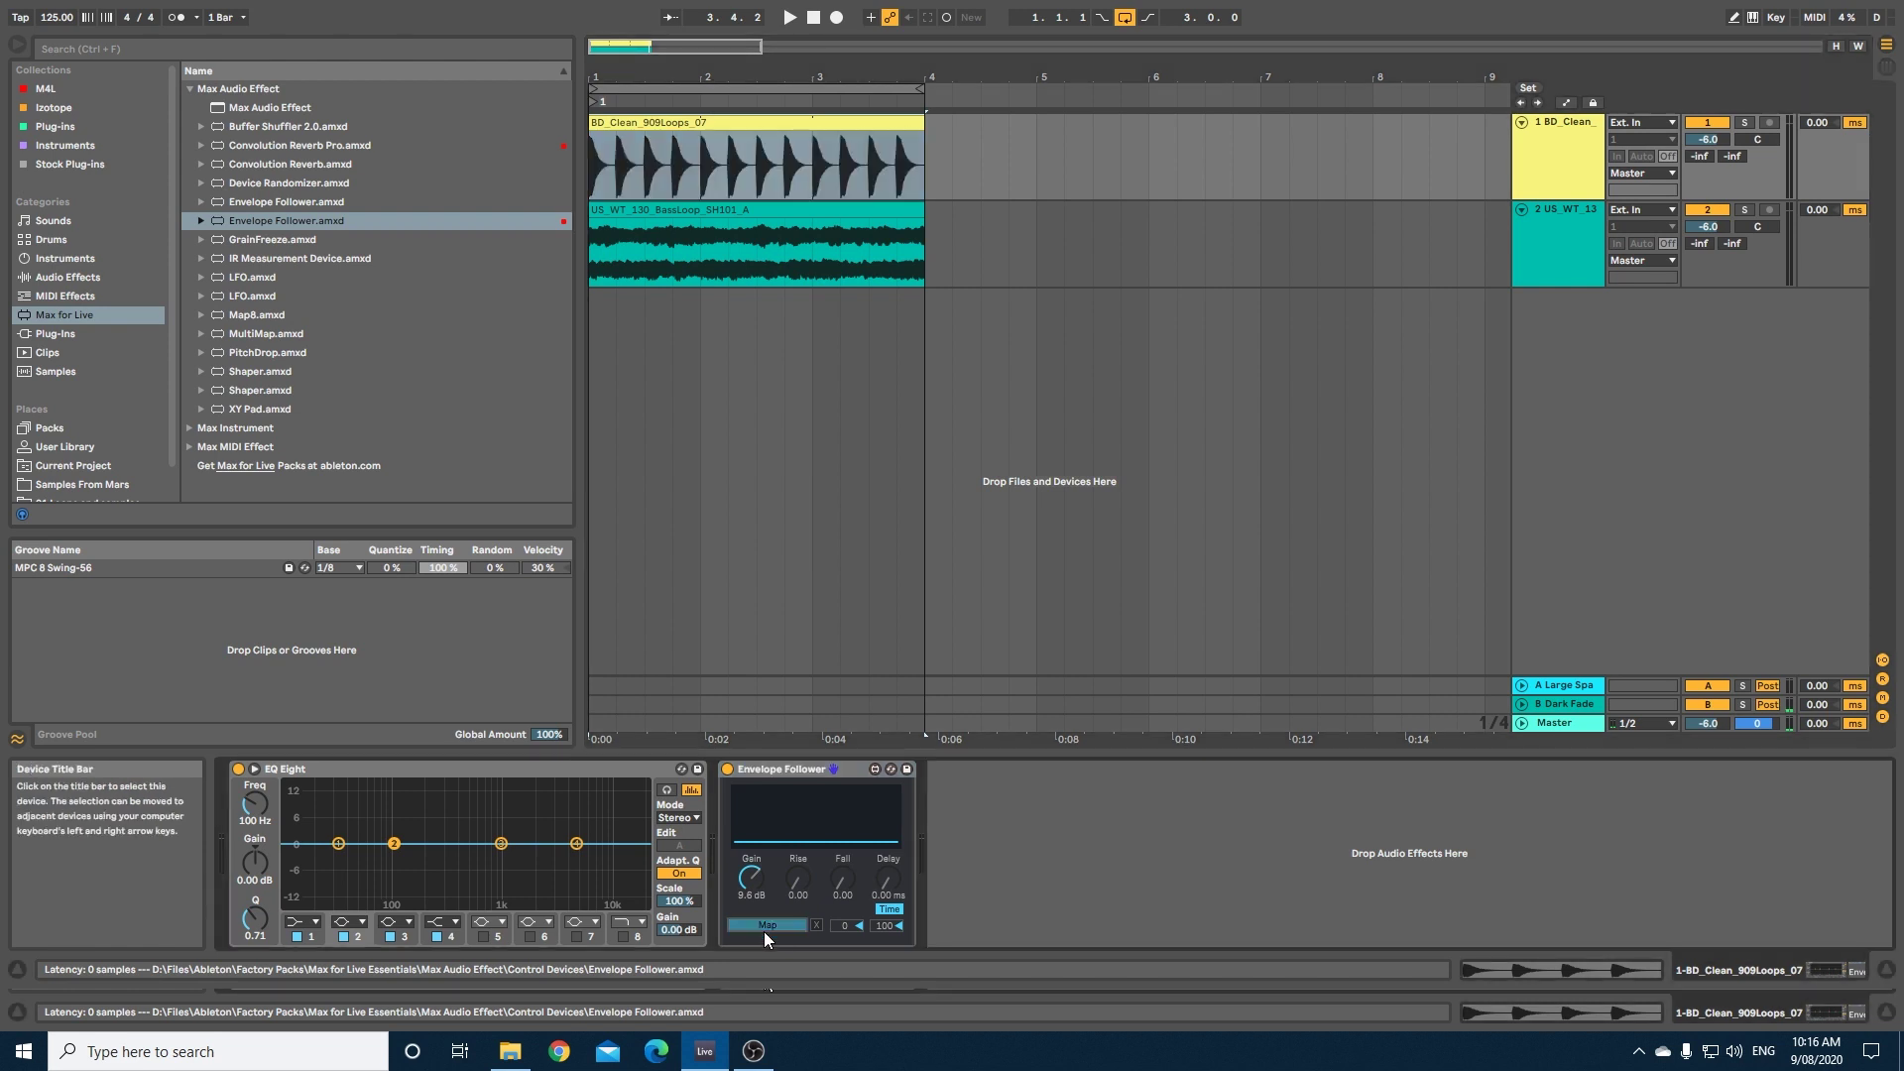
Step: Lower the bass rack's 2 Gain A macro to -15.0 dB and set the insert mark at 1.1.1
{"action": "left_click", "coordinate": [688, 219]}
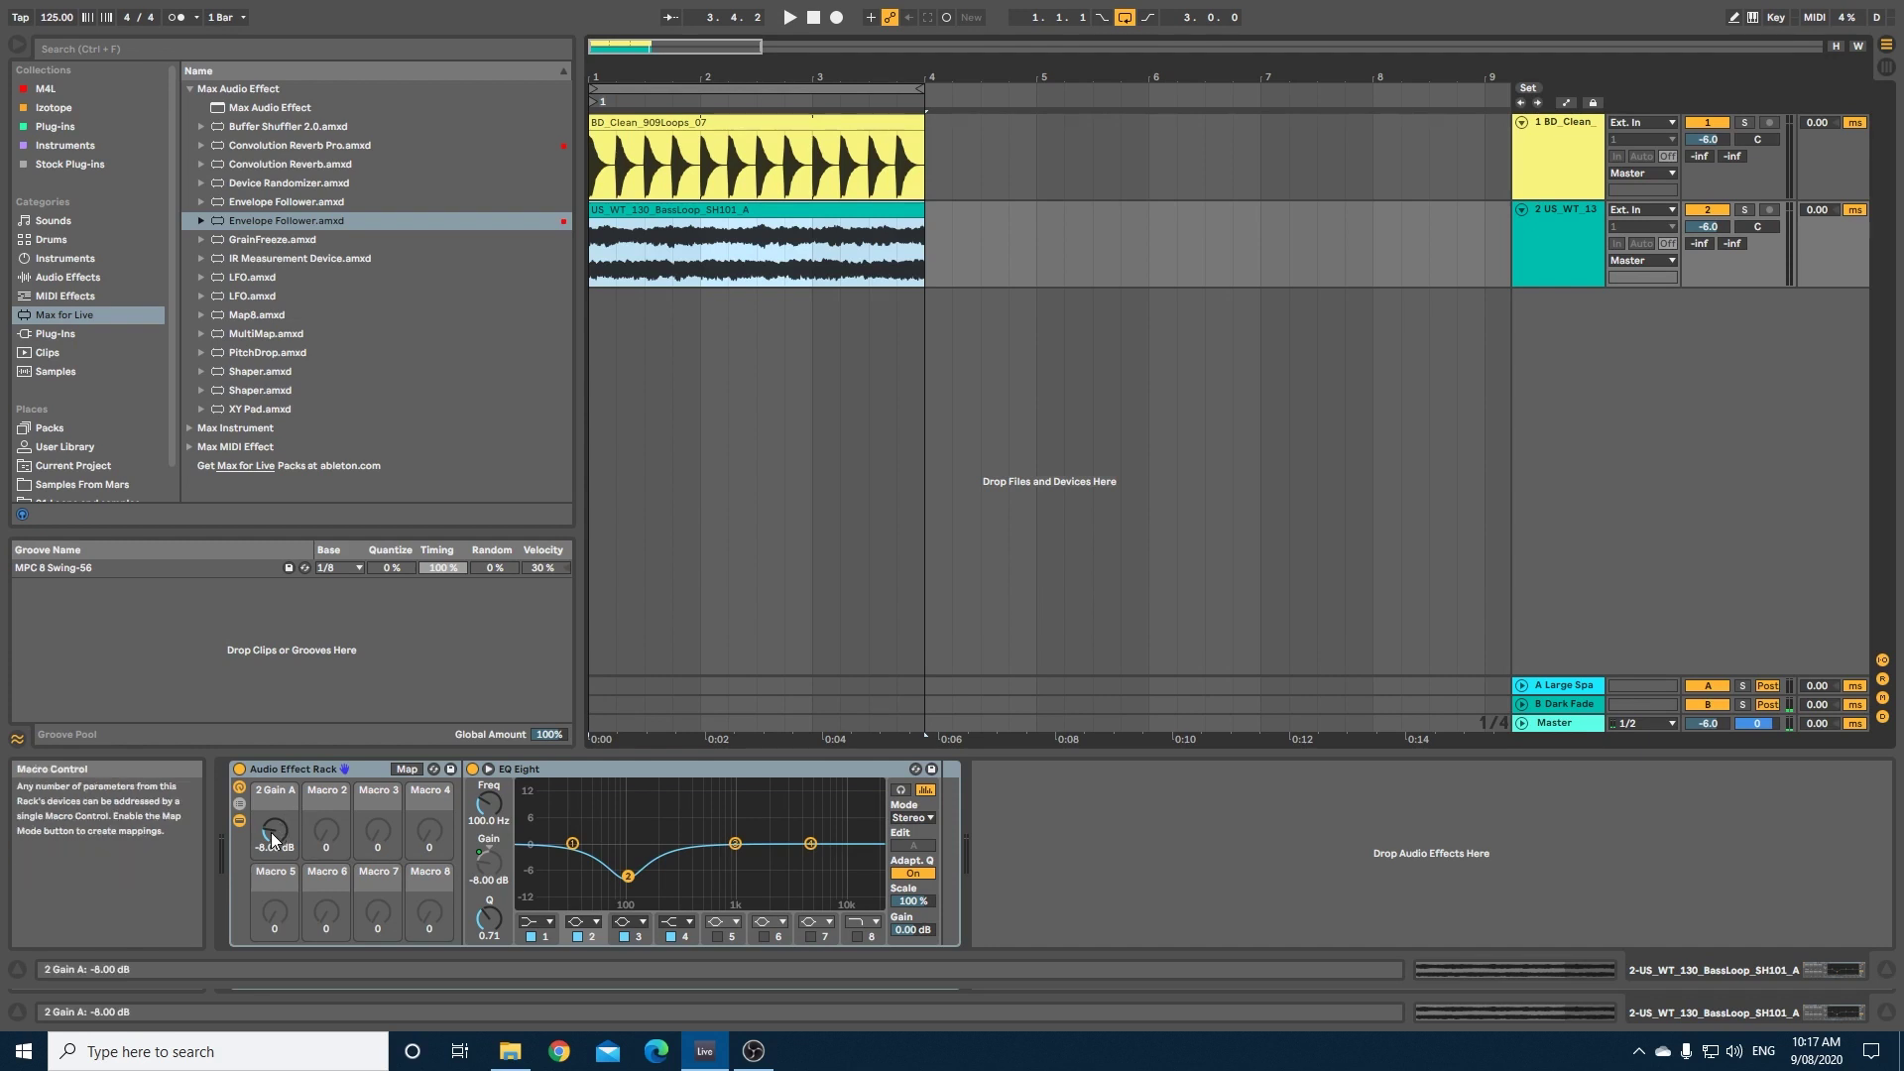
{"action": "left_click_drag", "start_coordinate": [271, 831], "coordinate": [271, 859]}
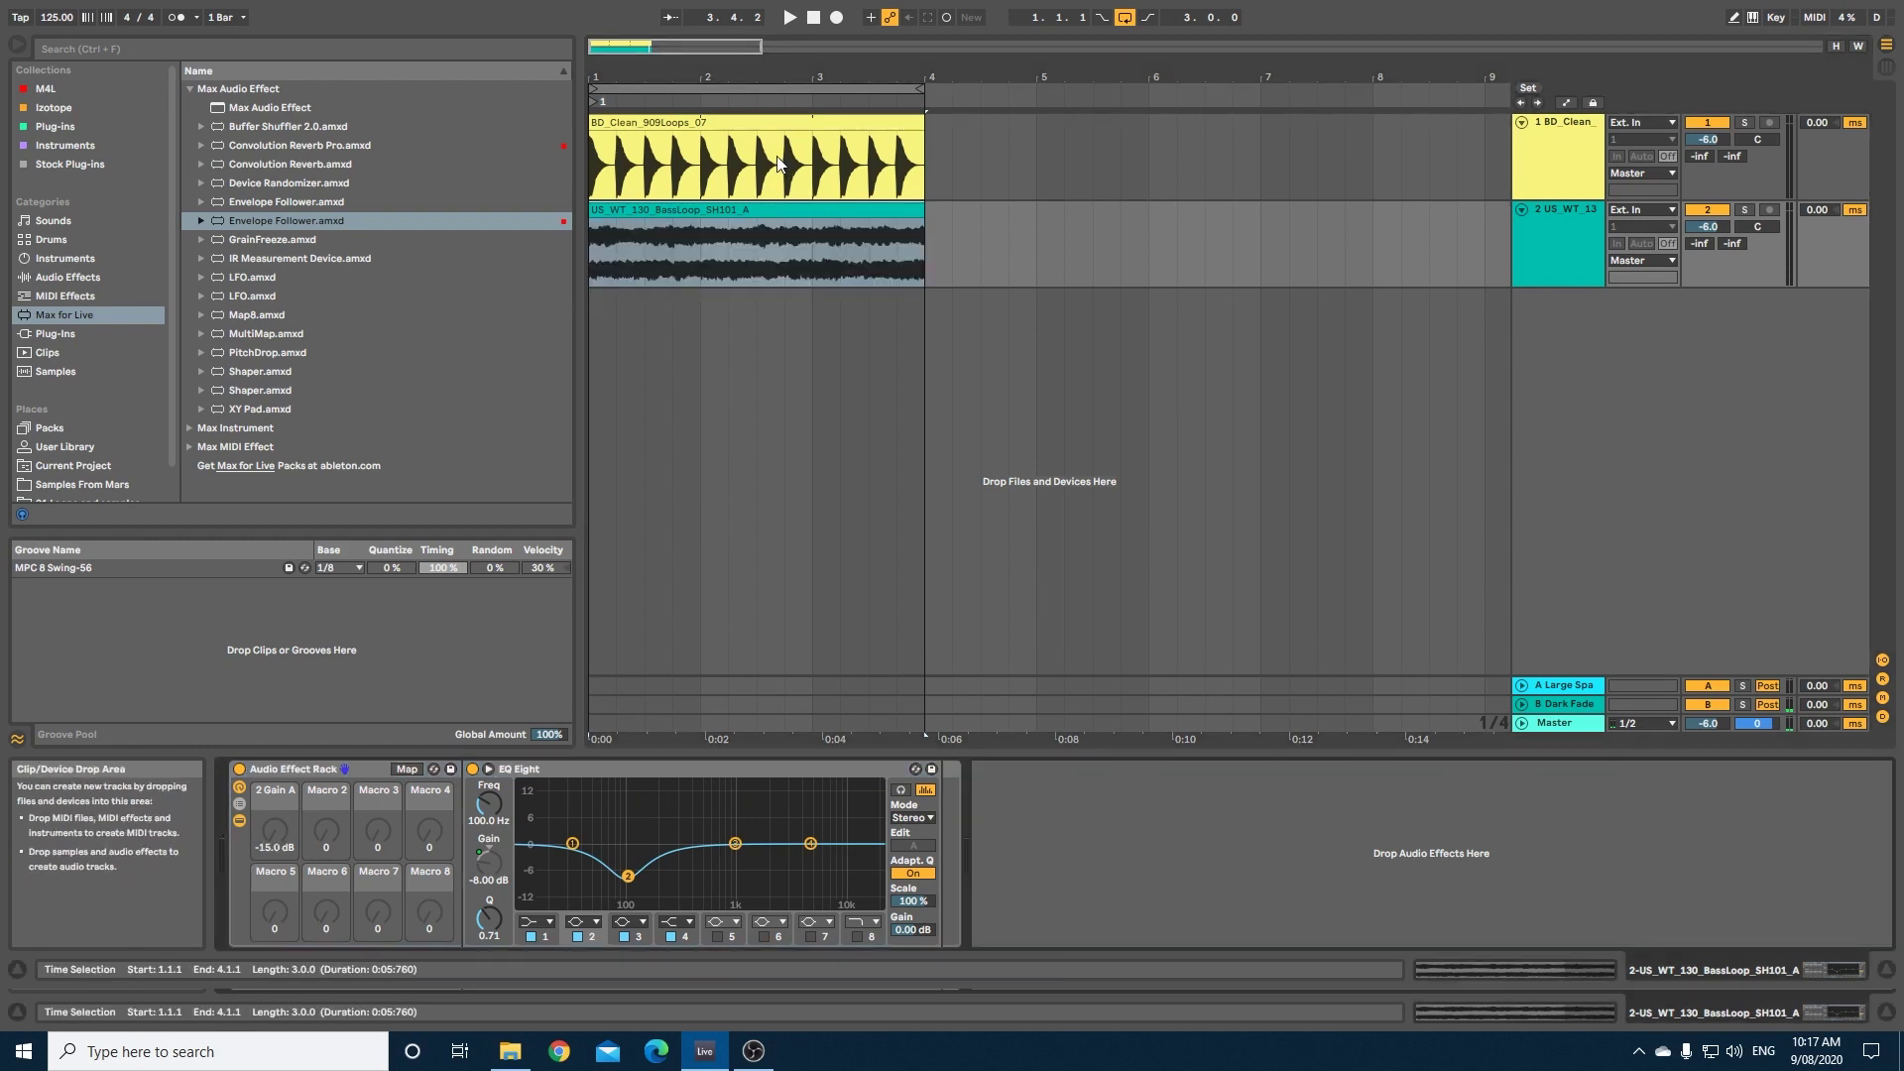
{"action": "left_click", "coordinate": [789, 129]}
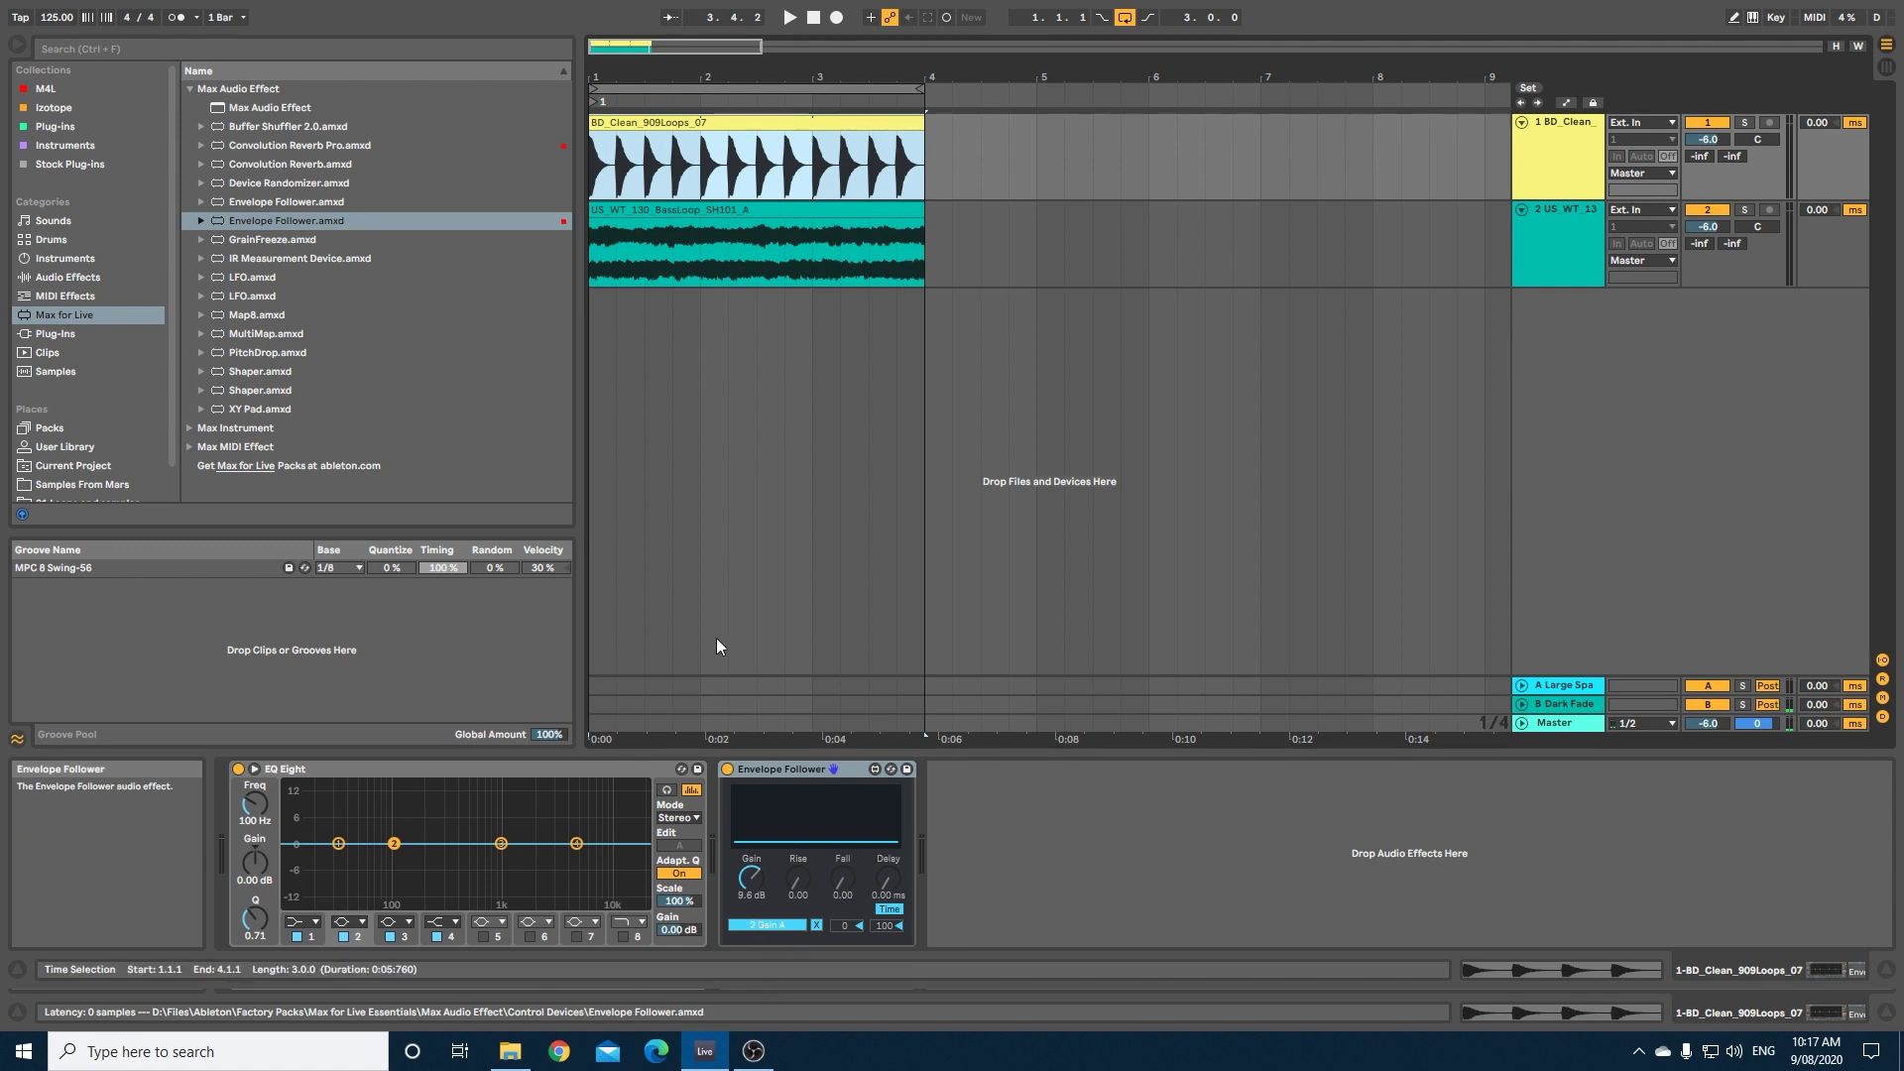
{"action": "key", "text": "Down"}
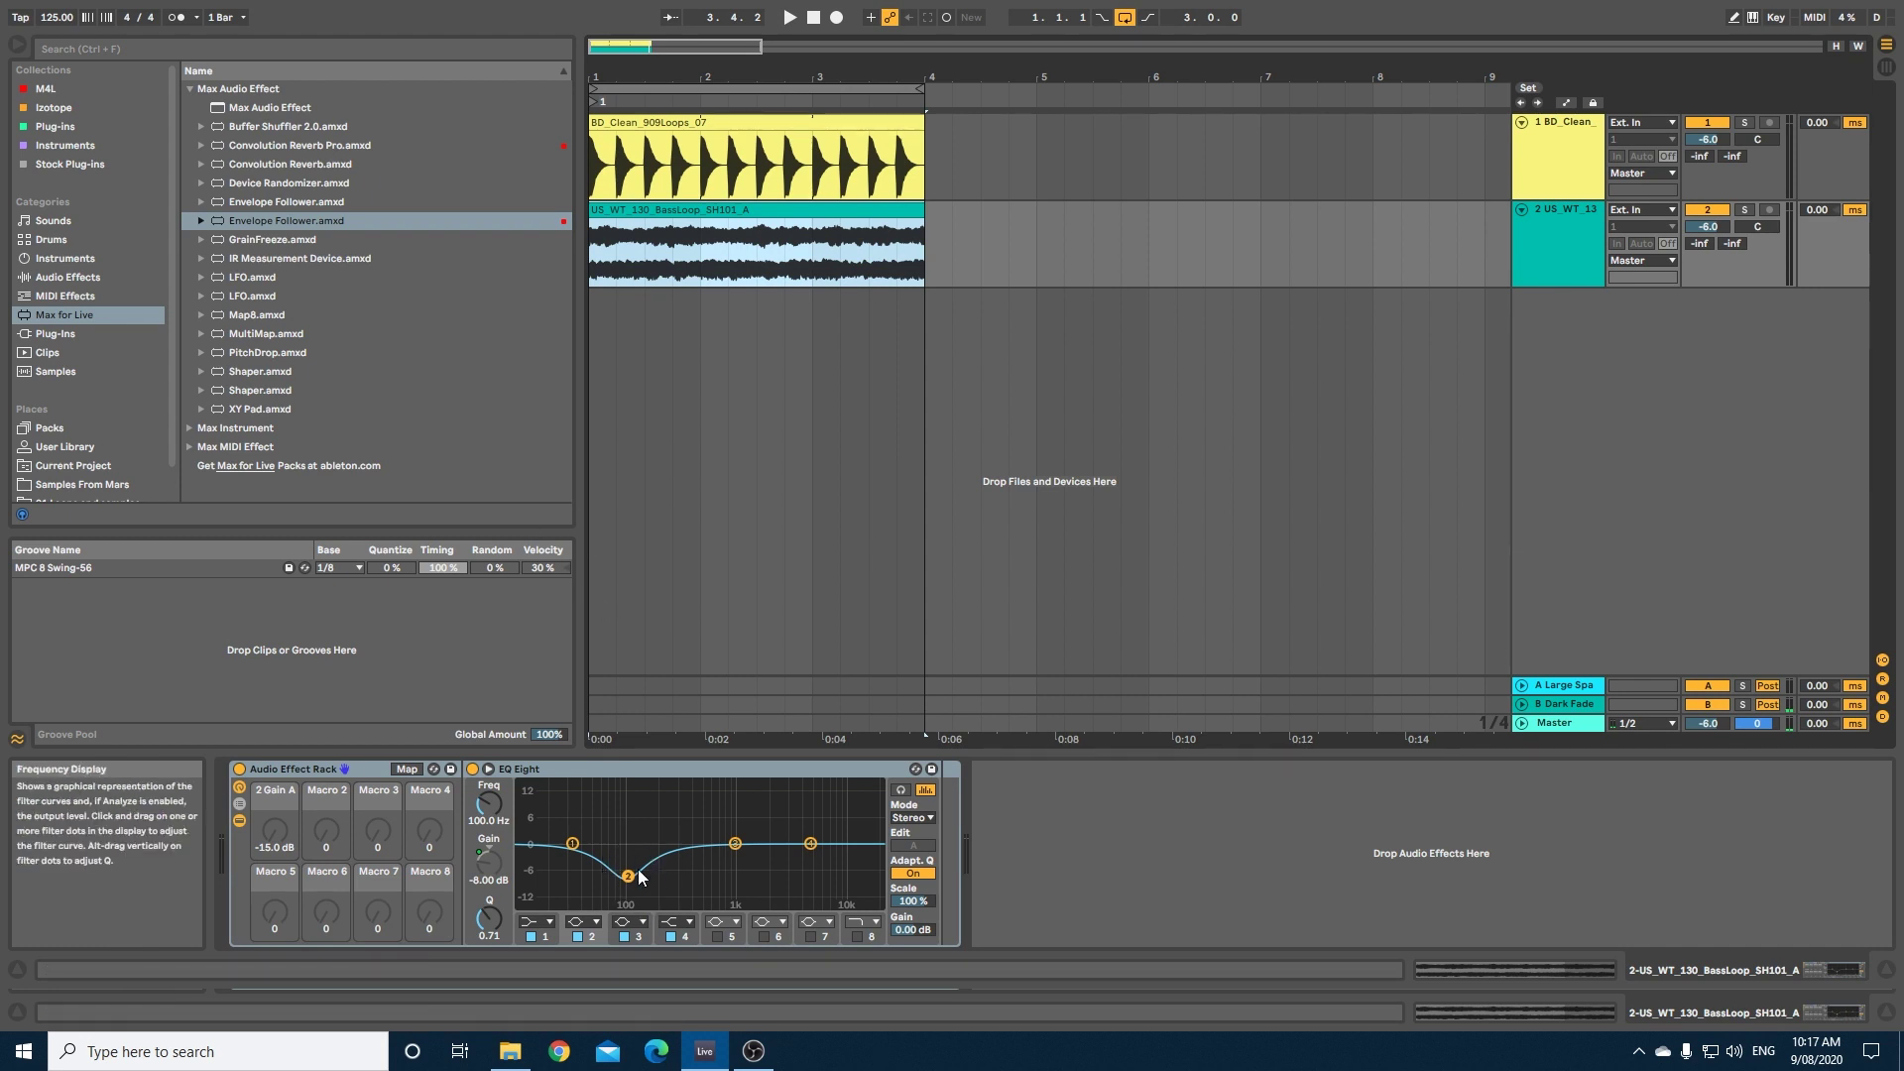
{"action": "left_click", "coordinate": [591, 270]}
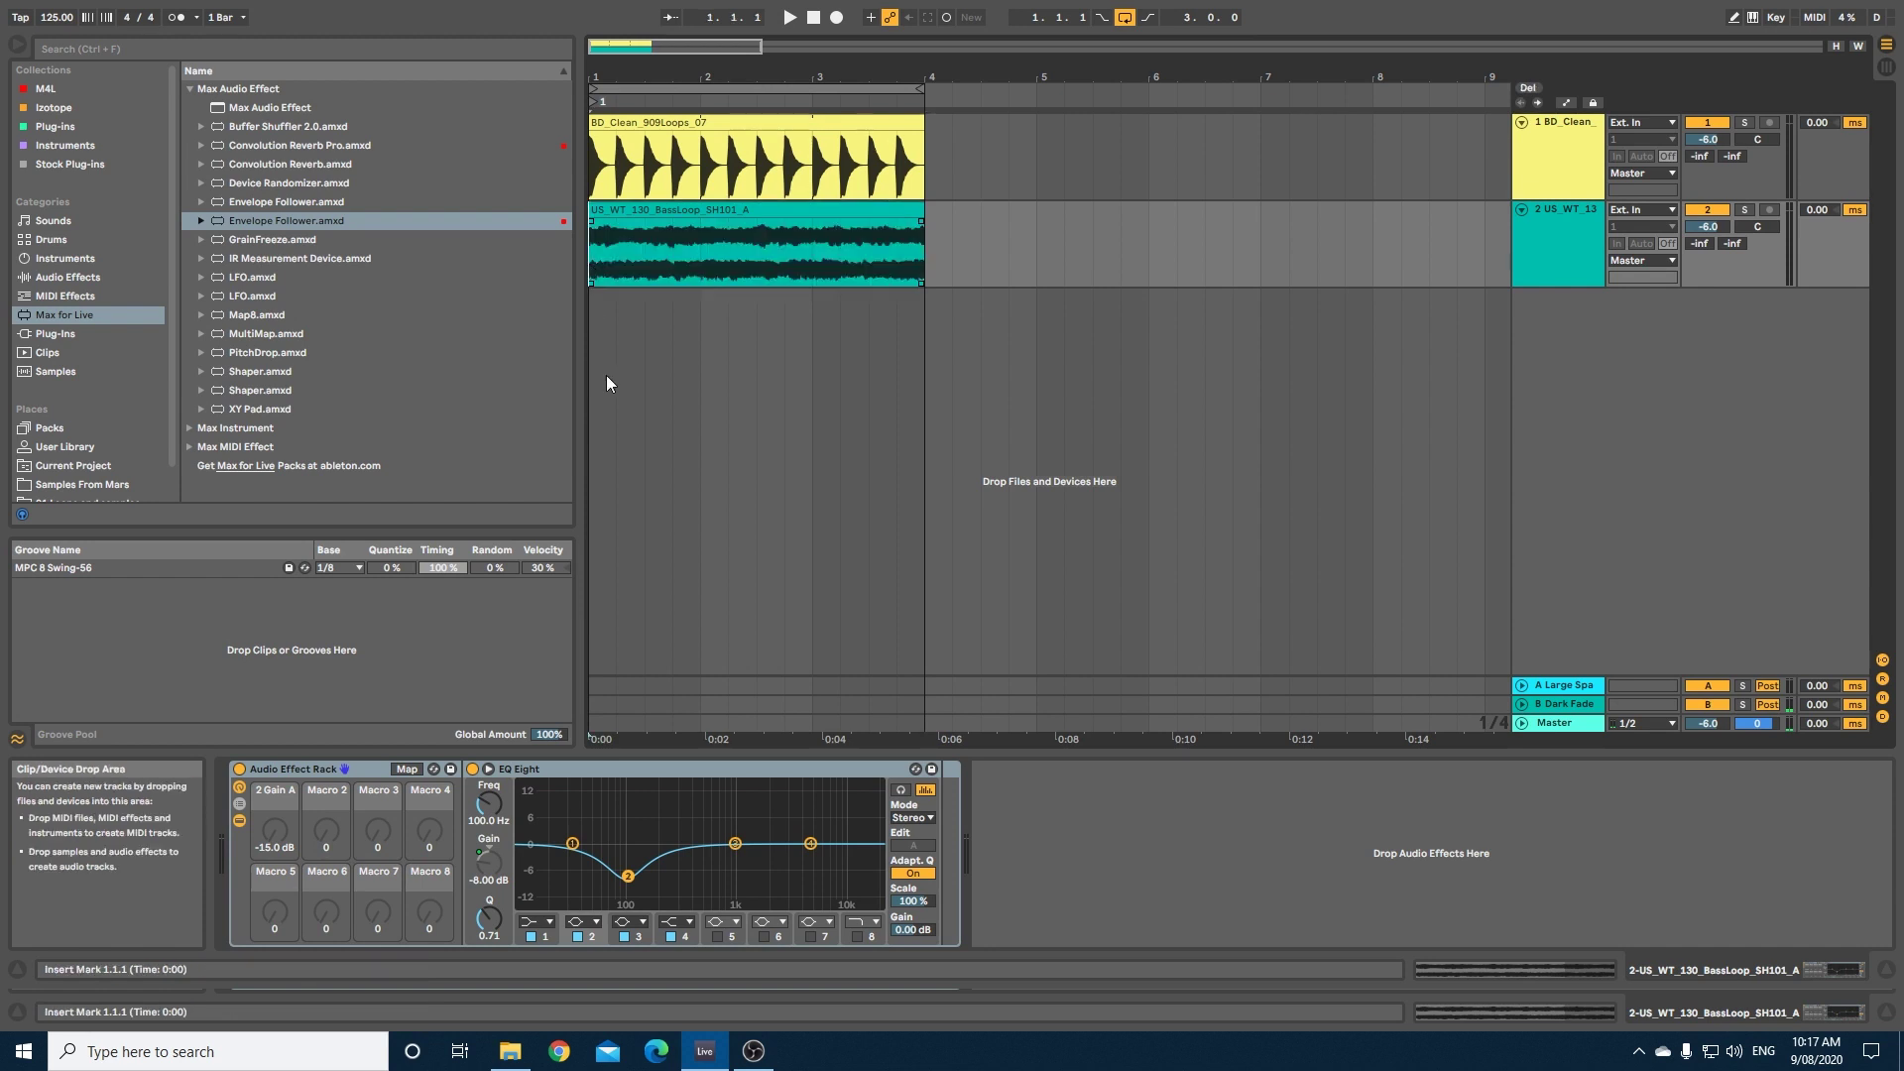
Step: Audition the cut, then remap the EQ band 2 gain to Macro 1
{"action": "key", "text": "space"}
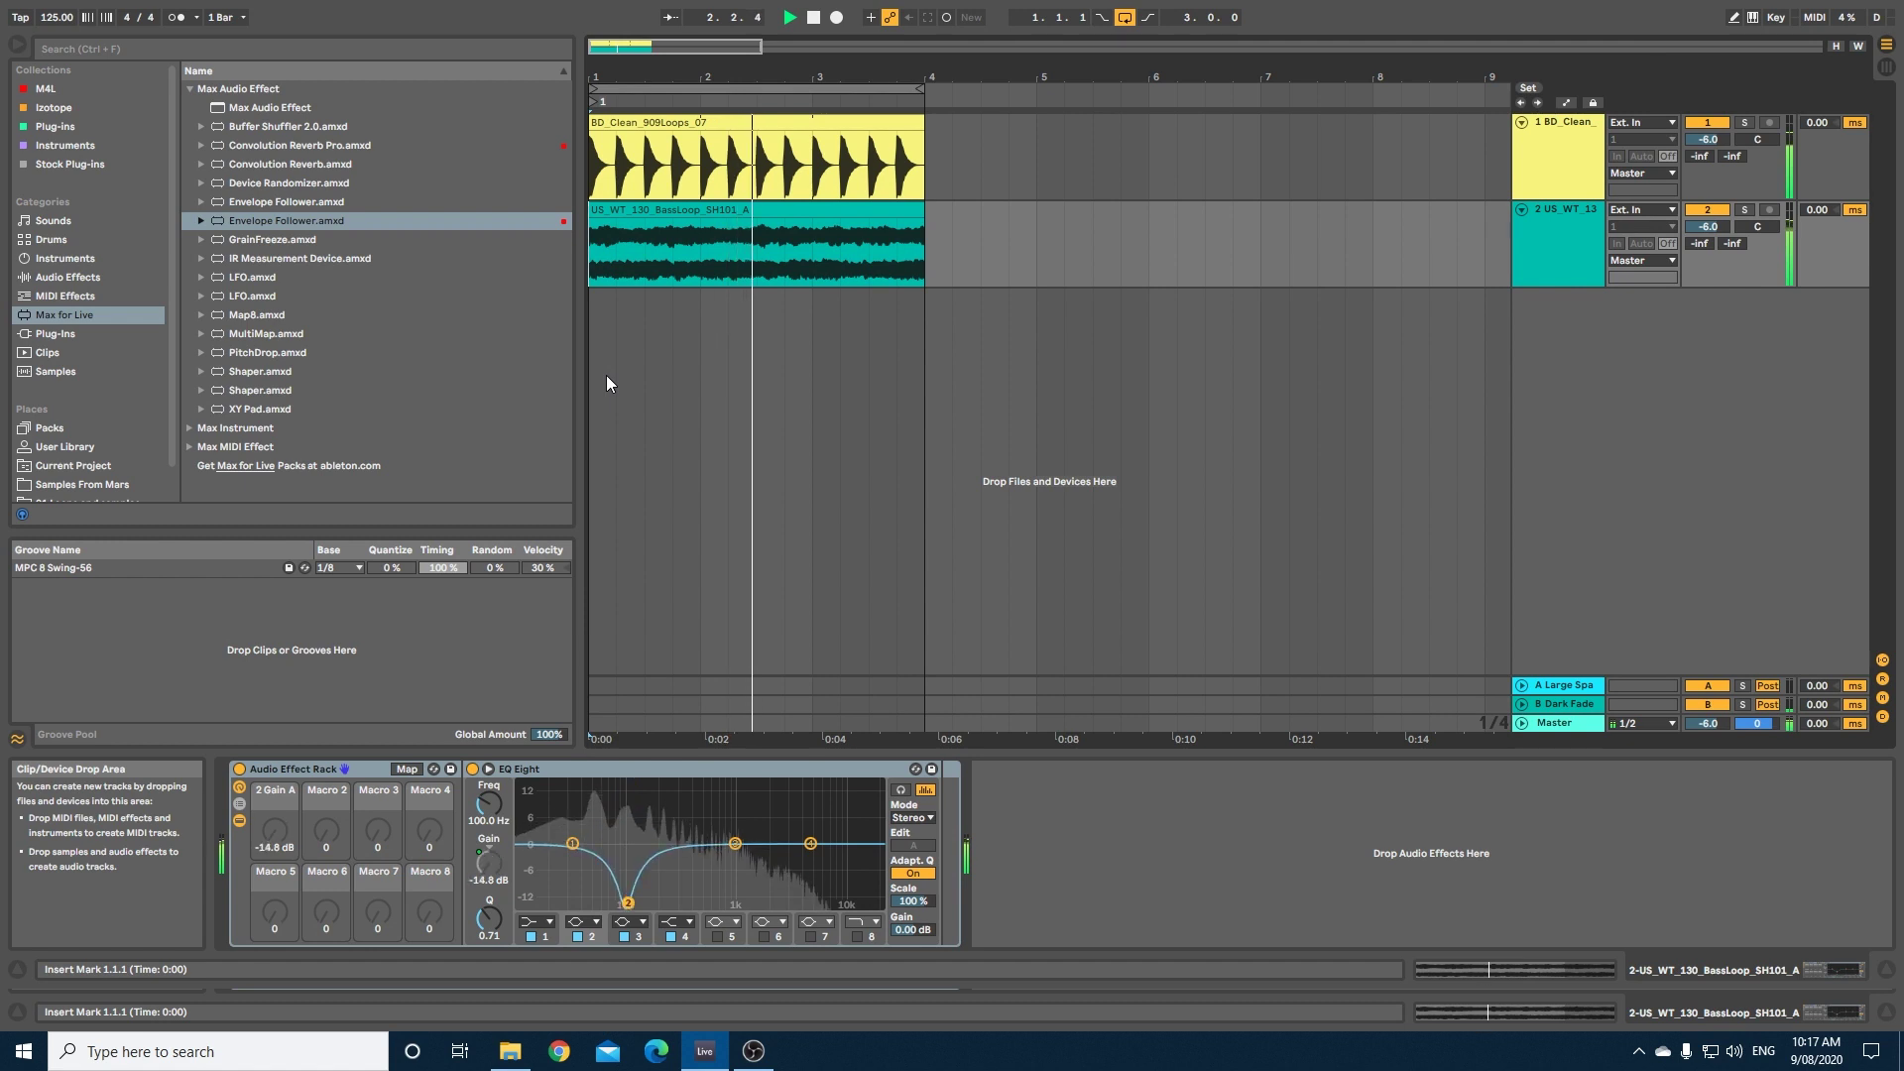
{"action": "key", "text": "space"}
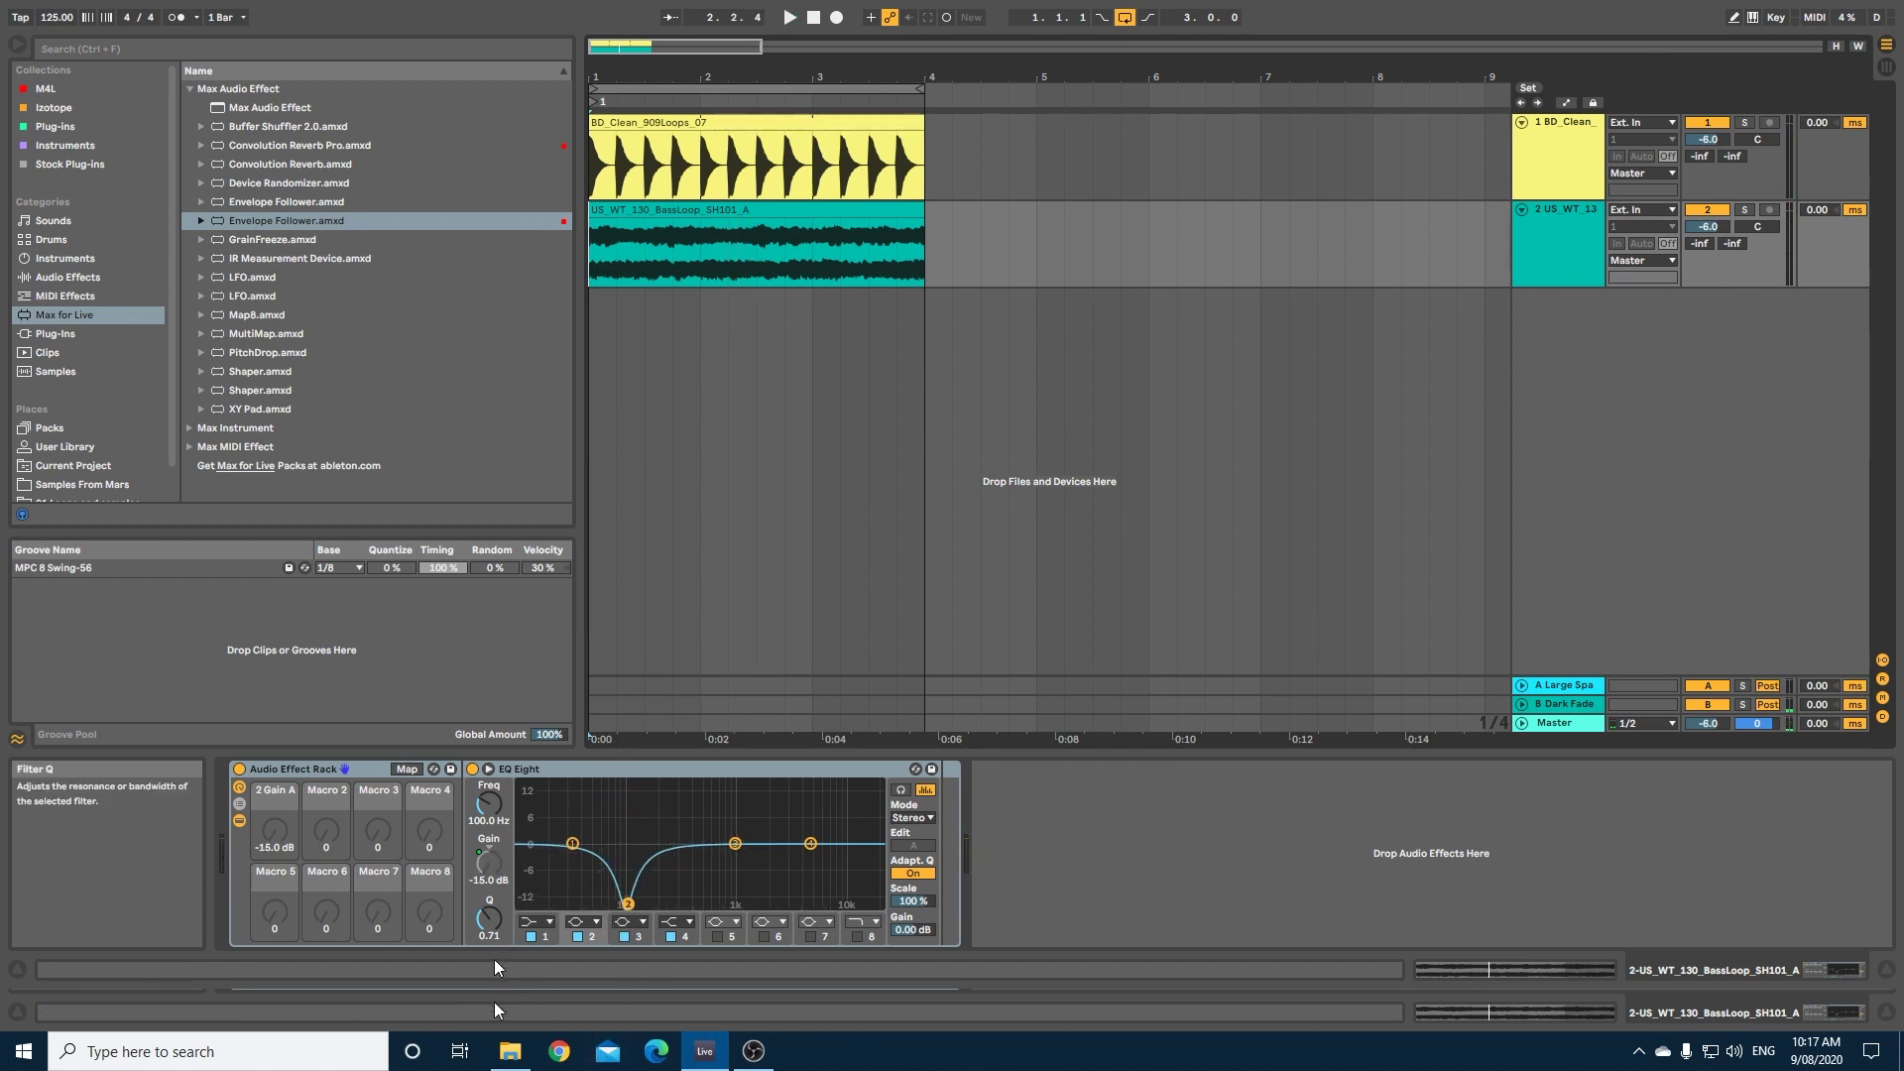
{"action": "right_click", "coordinate": [485, 865]}
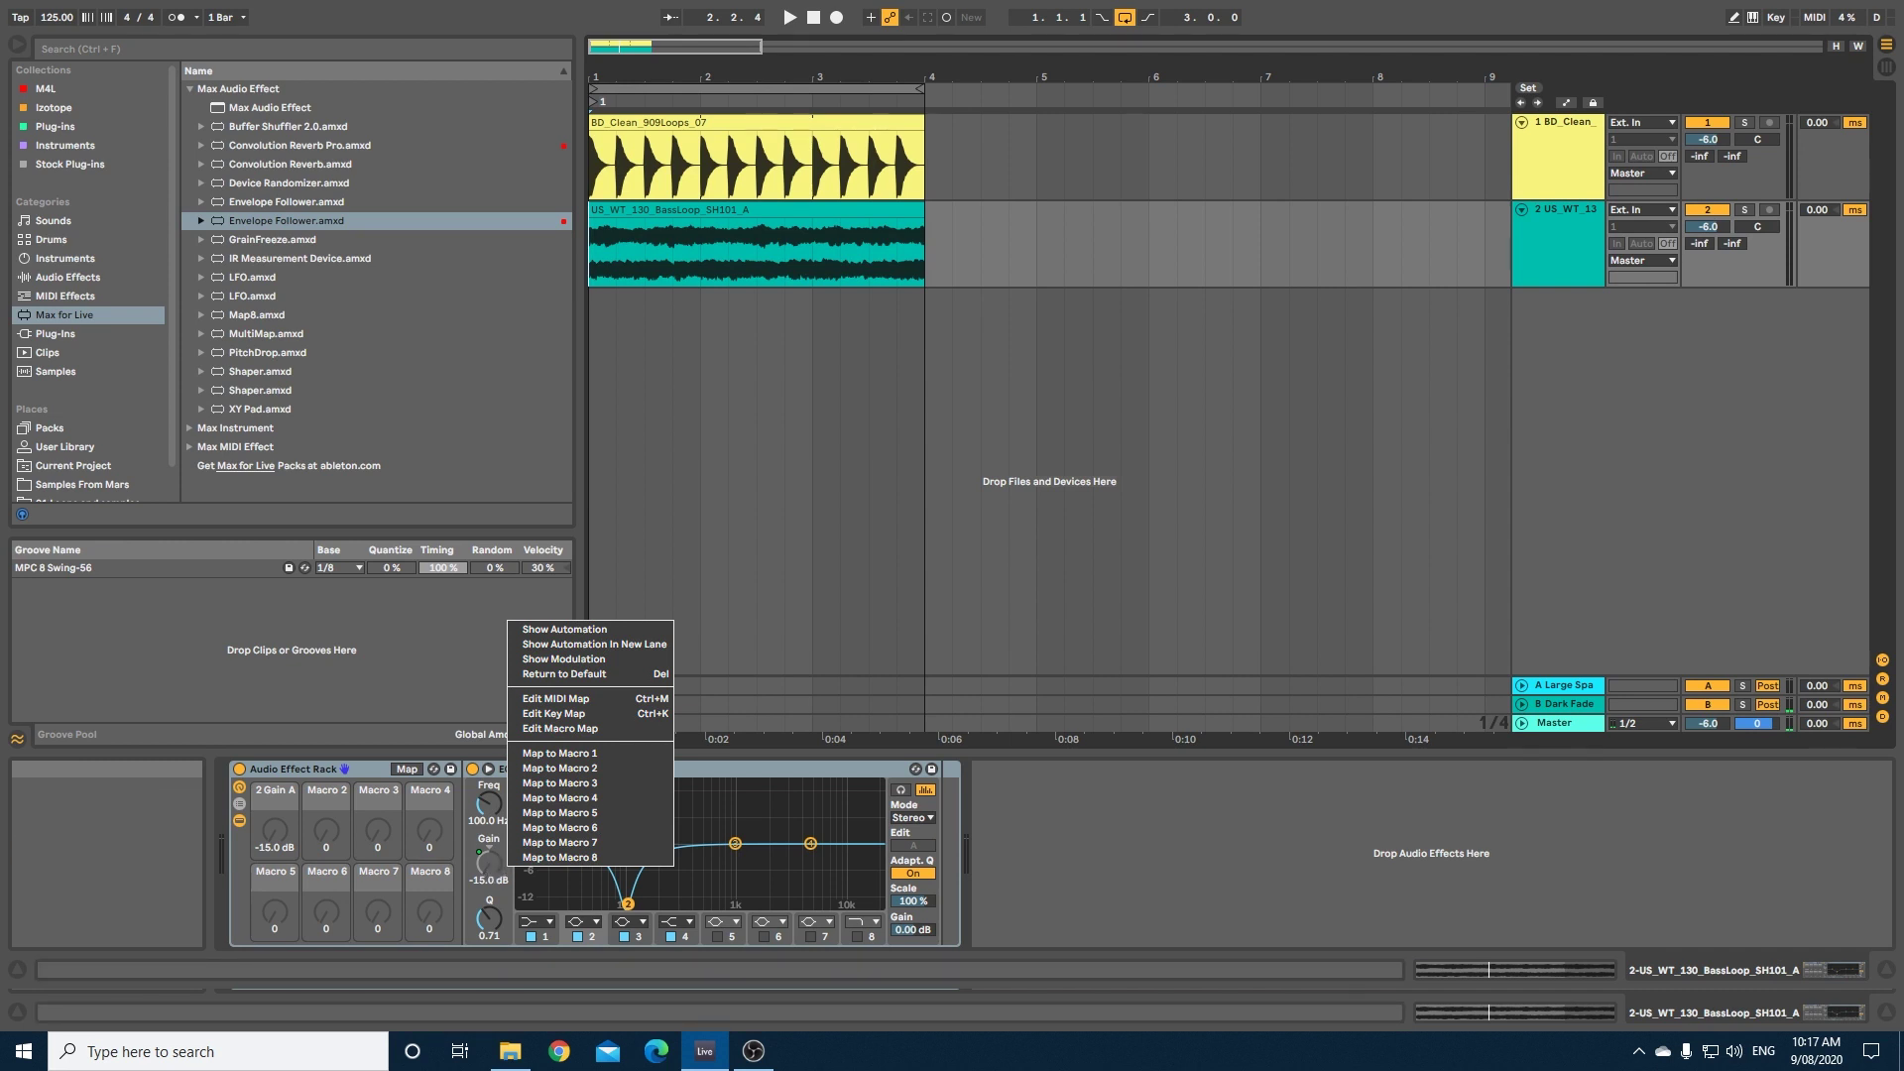
{"action": "left_click", "coordinate": [560, 753]}
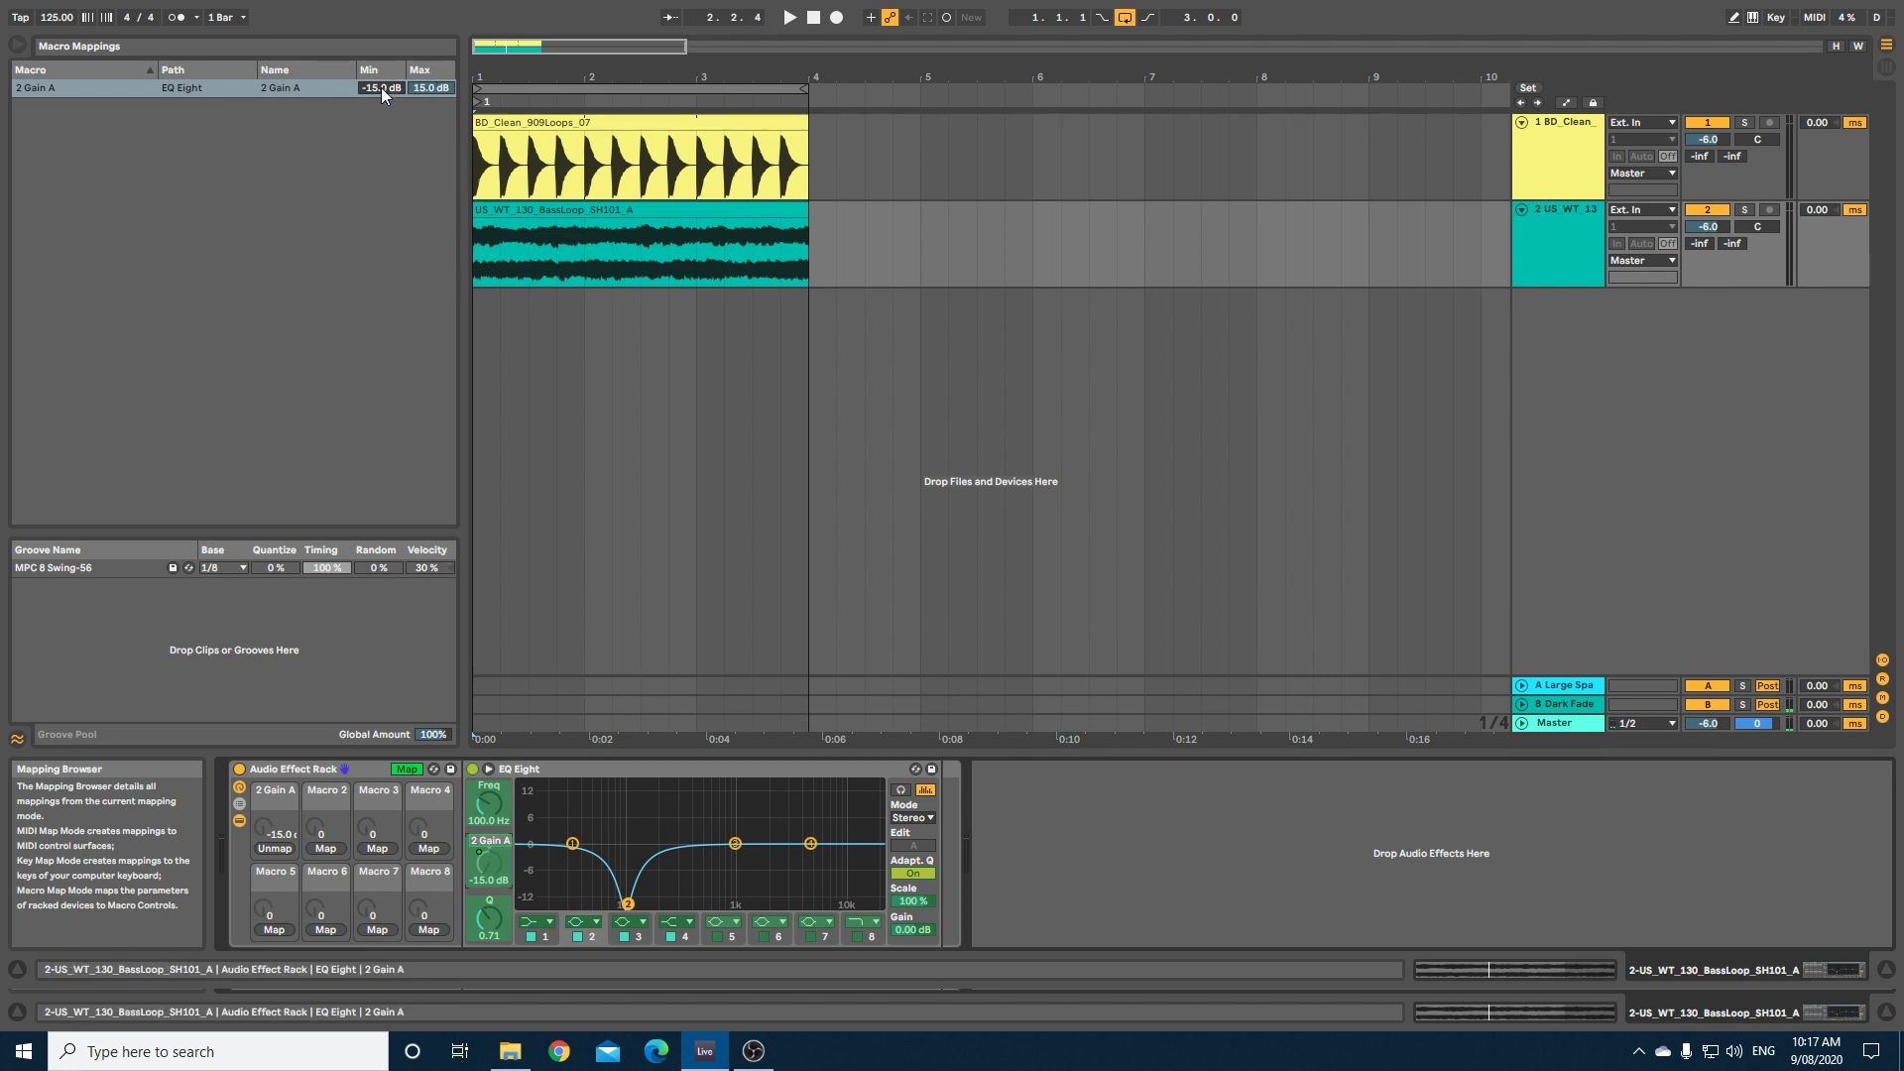
Step: Set the Gain A macro mapping range to 0 dB minimum and -8 dB maximum
{"action": "left_click", "coordinate": [381, 87]}
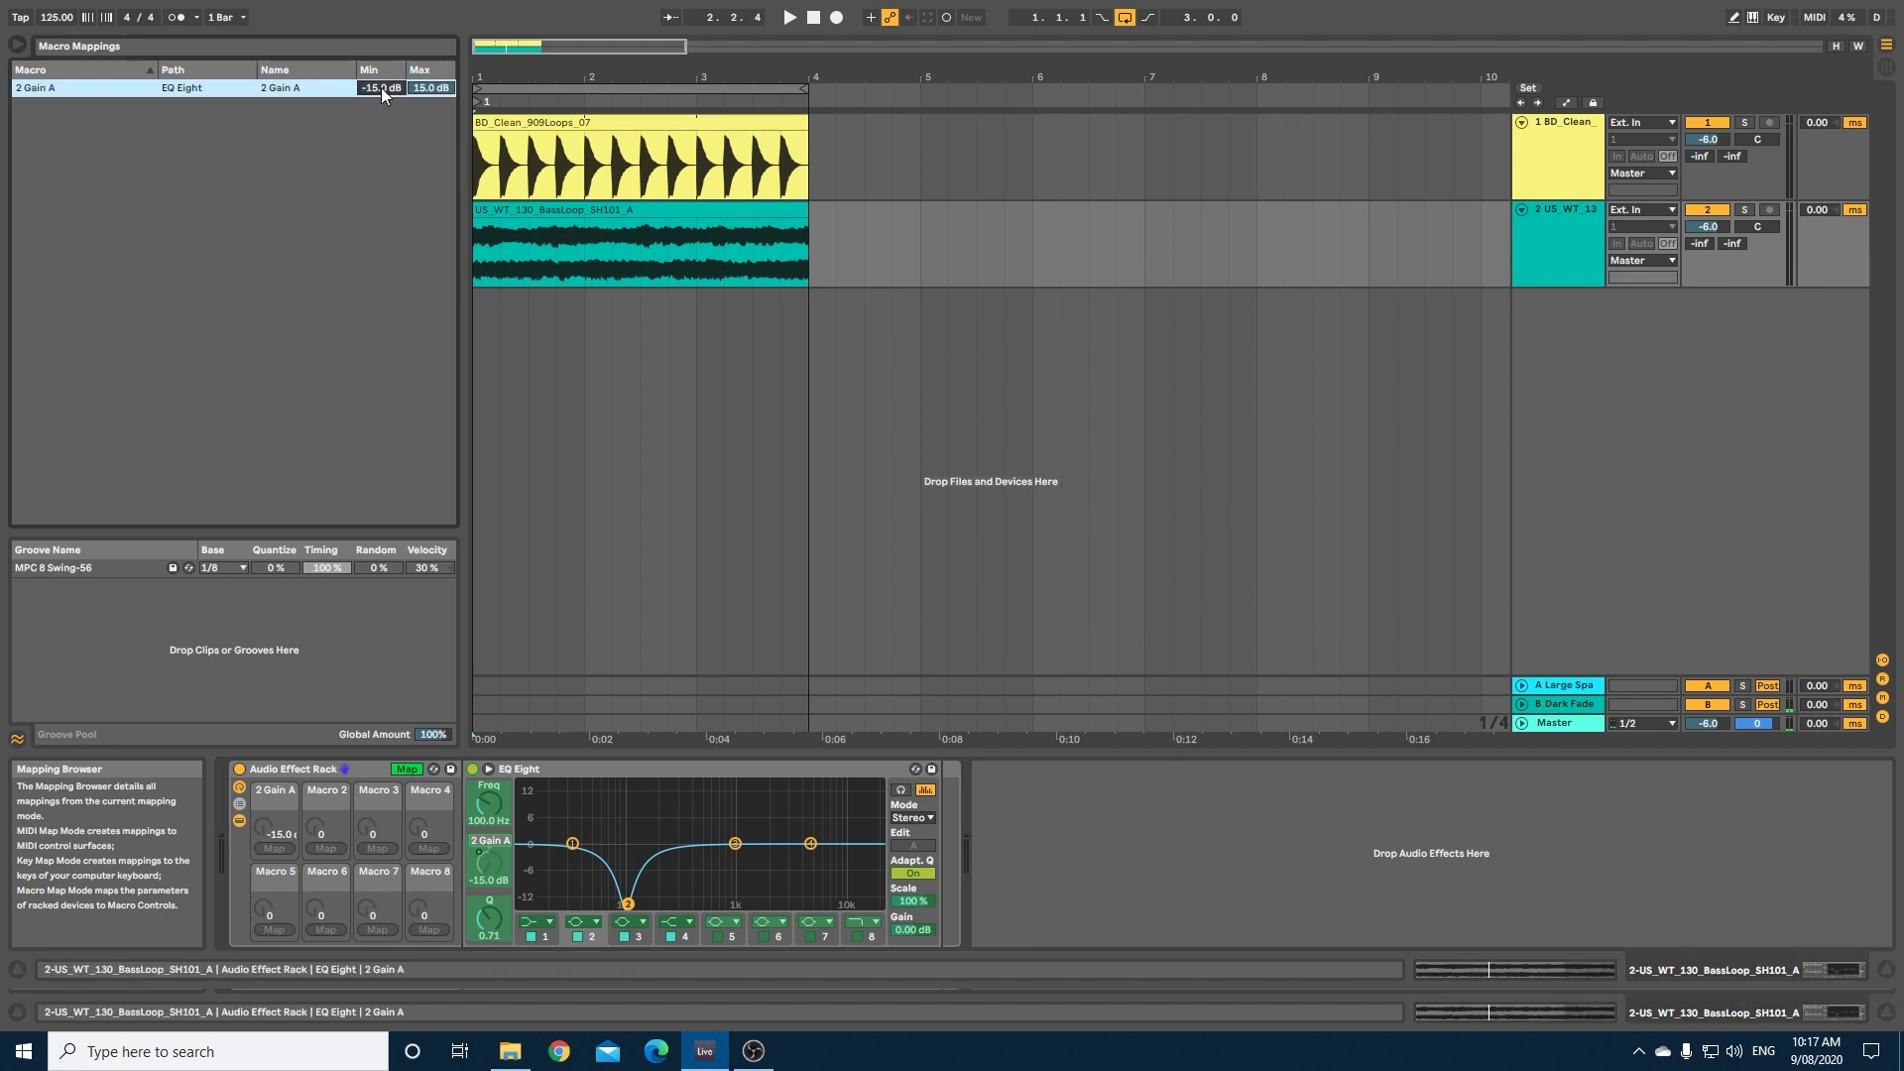
{"action": "type", "text": "0"}
{"action": "key", "text": "Return"}
{"action": "type", "text": "-8"}
{"action": "right_click", "coordinate": [507, 859]}
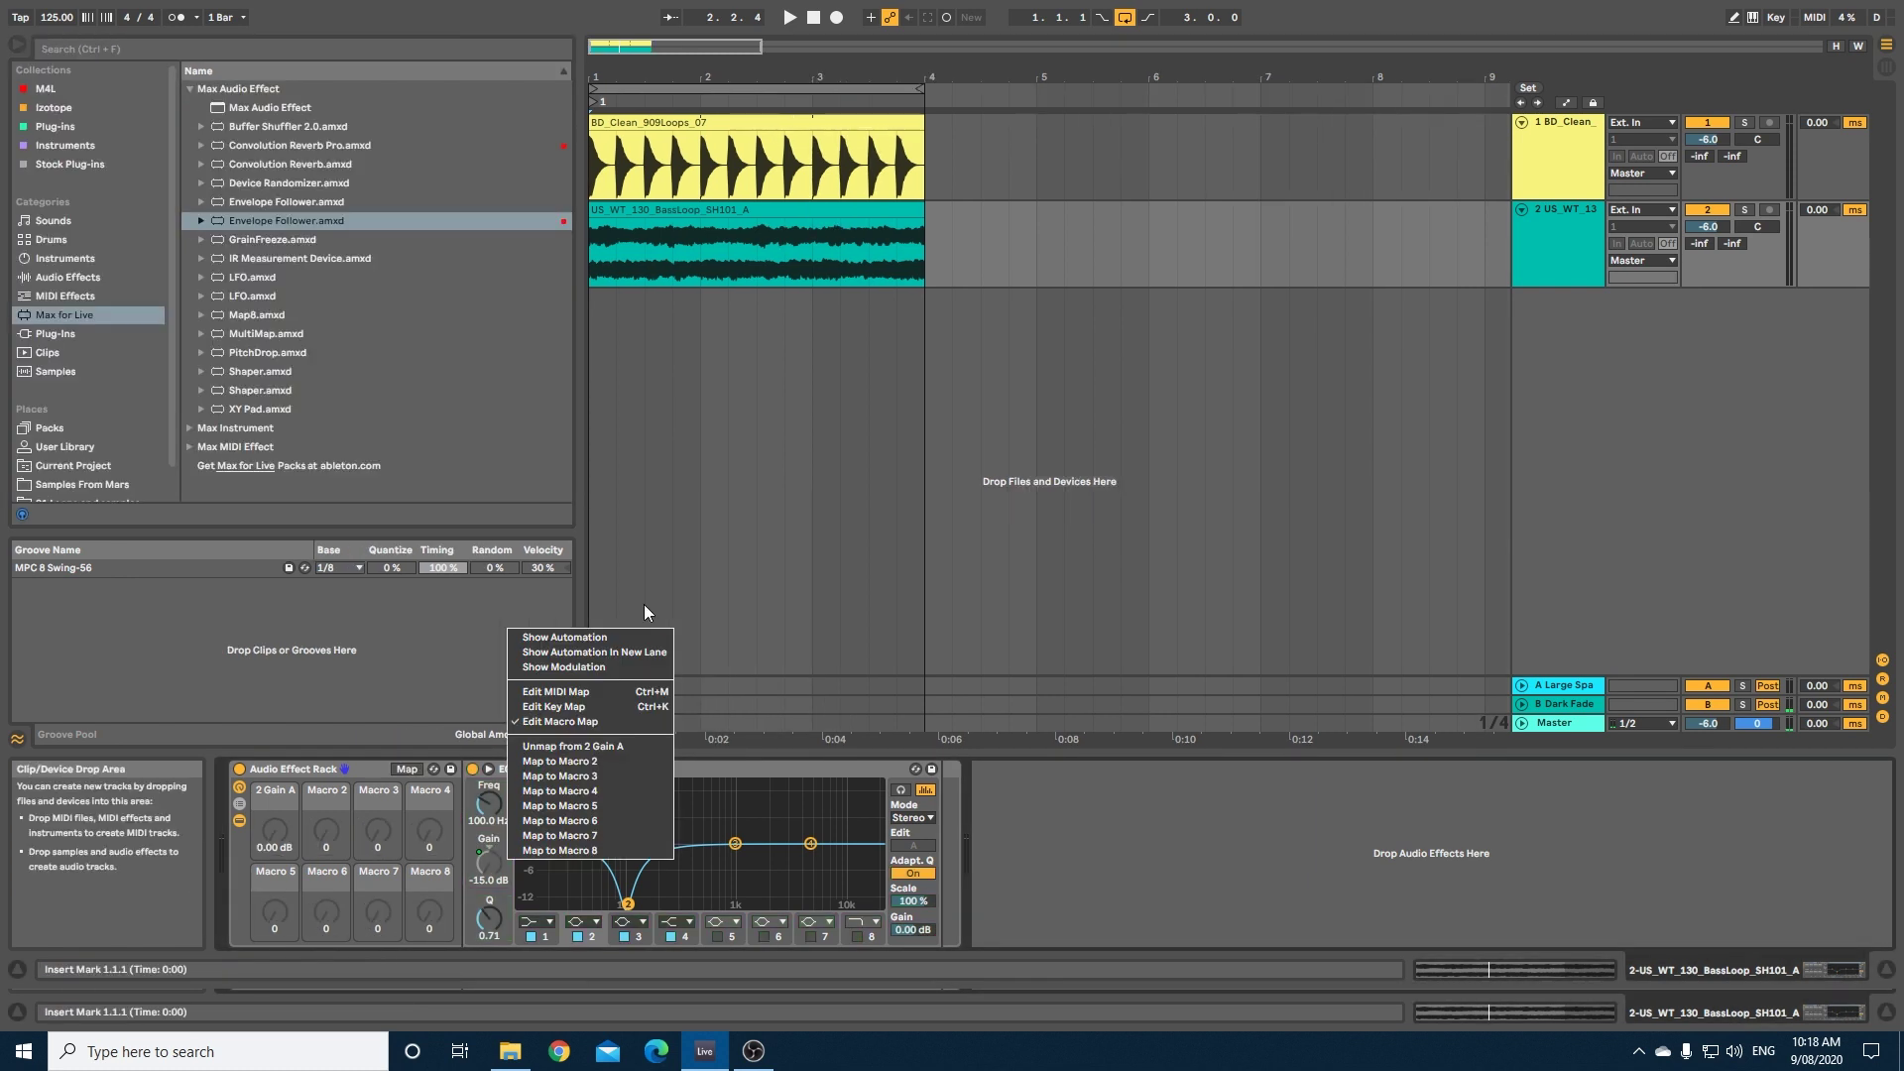
Step: Play the song with the bass loop selected to hear the kick-driven EQ ducking
{"action": "left_click", "coordinate": [645, 604]}
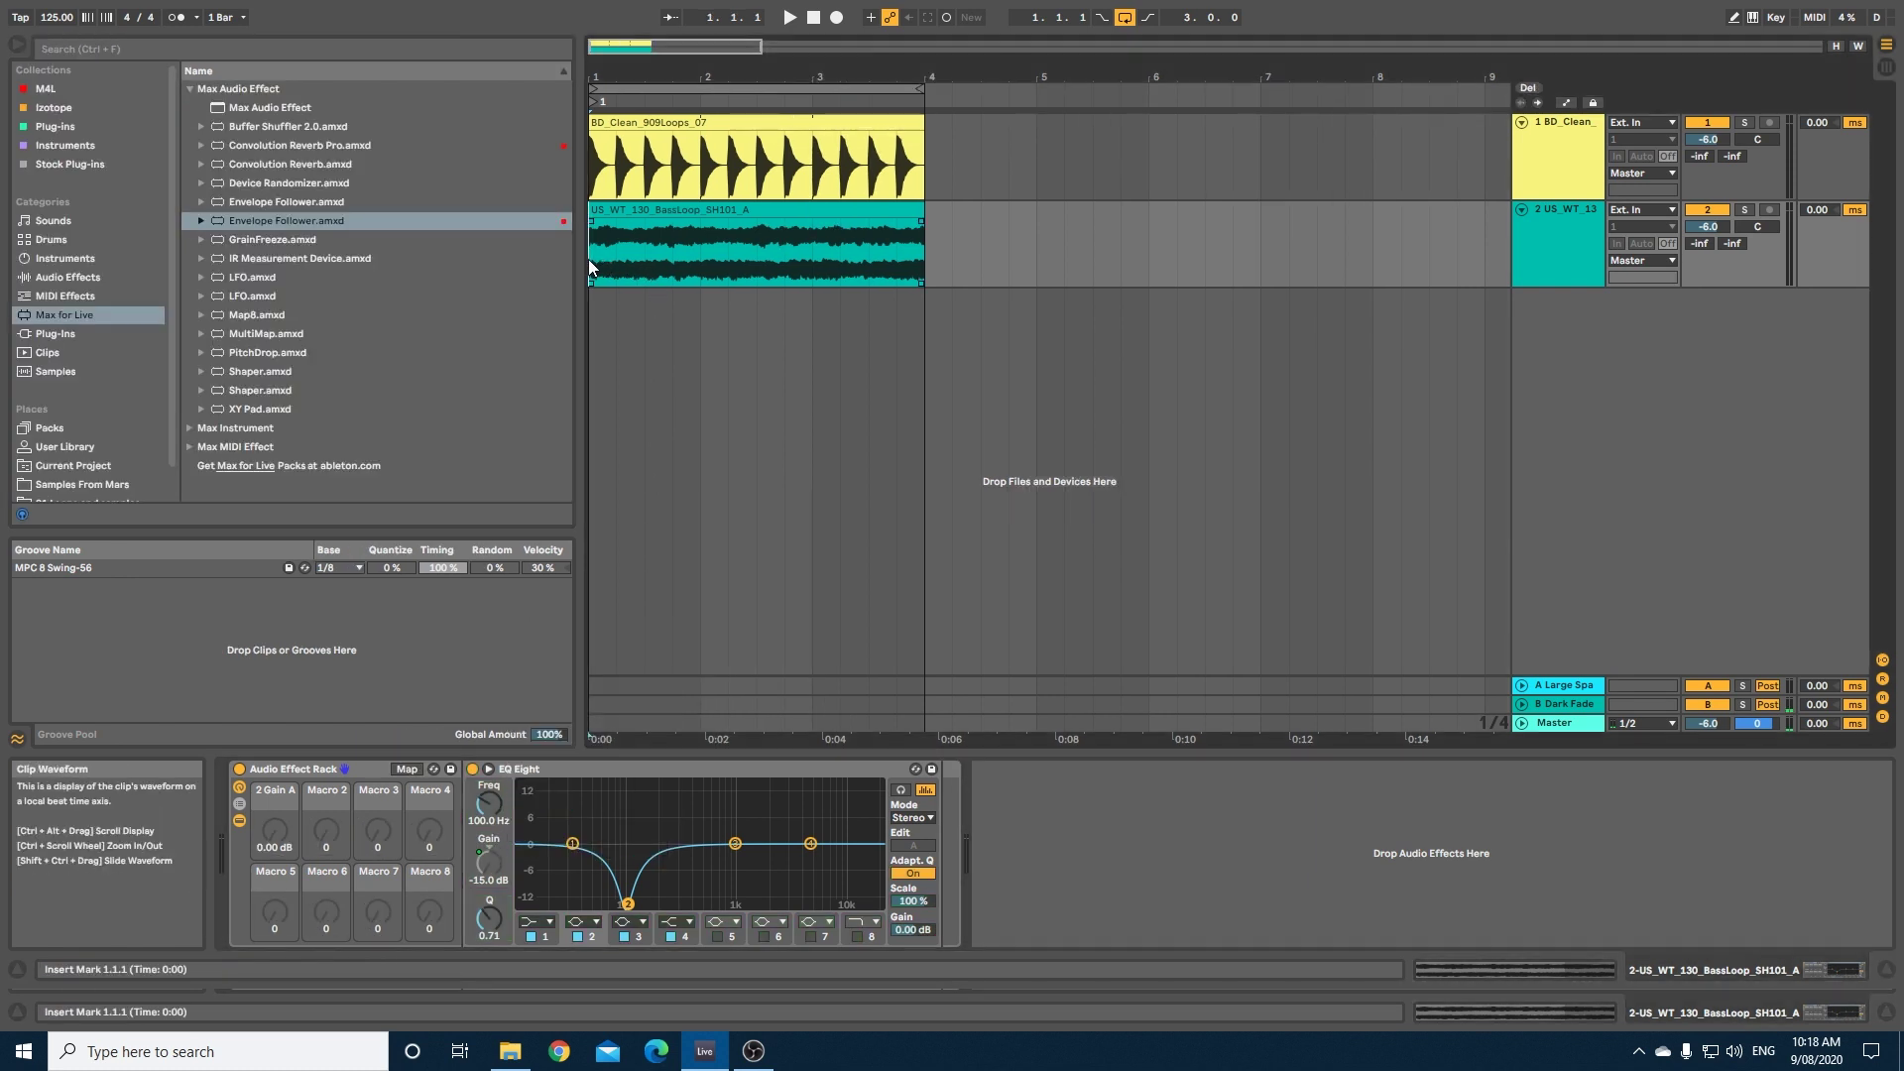
{"action": "key", "text": "space"}
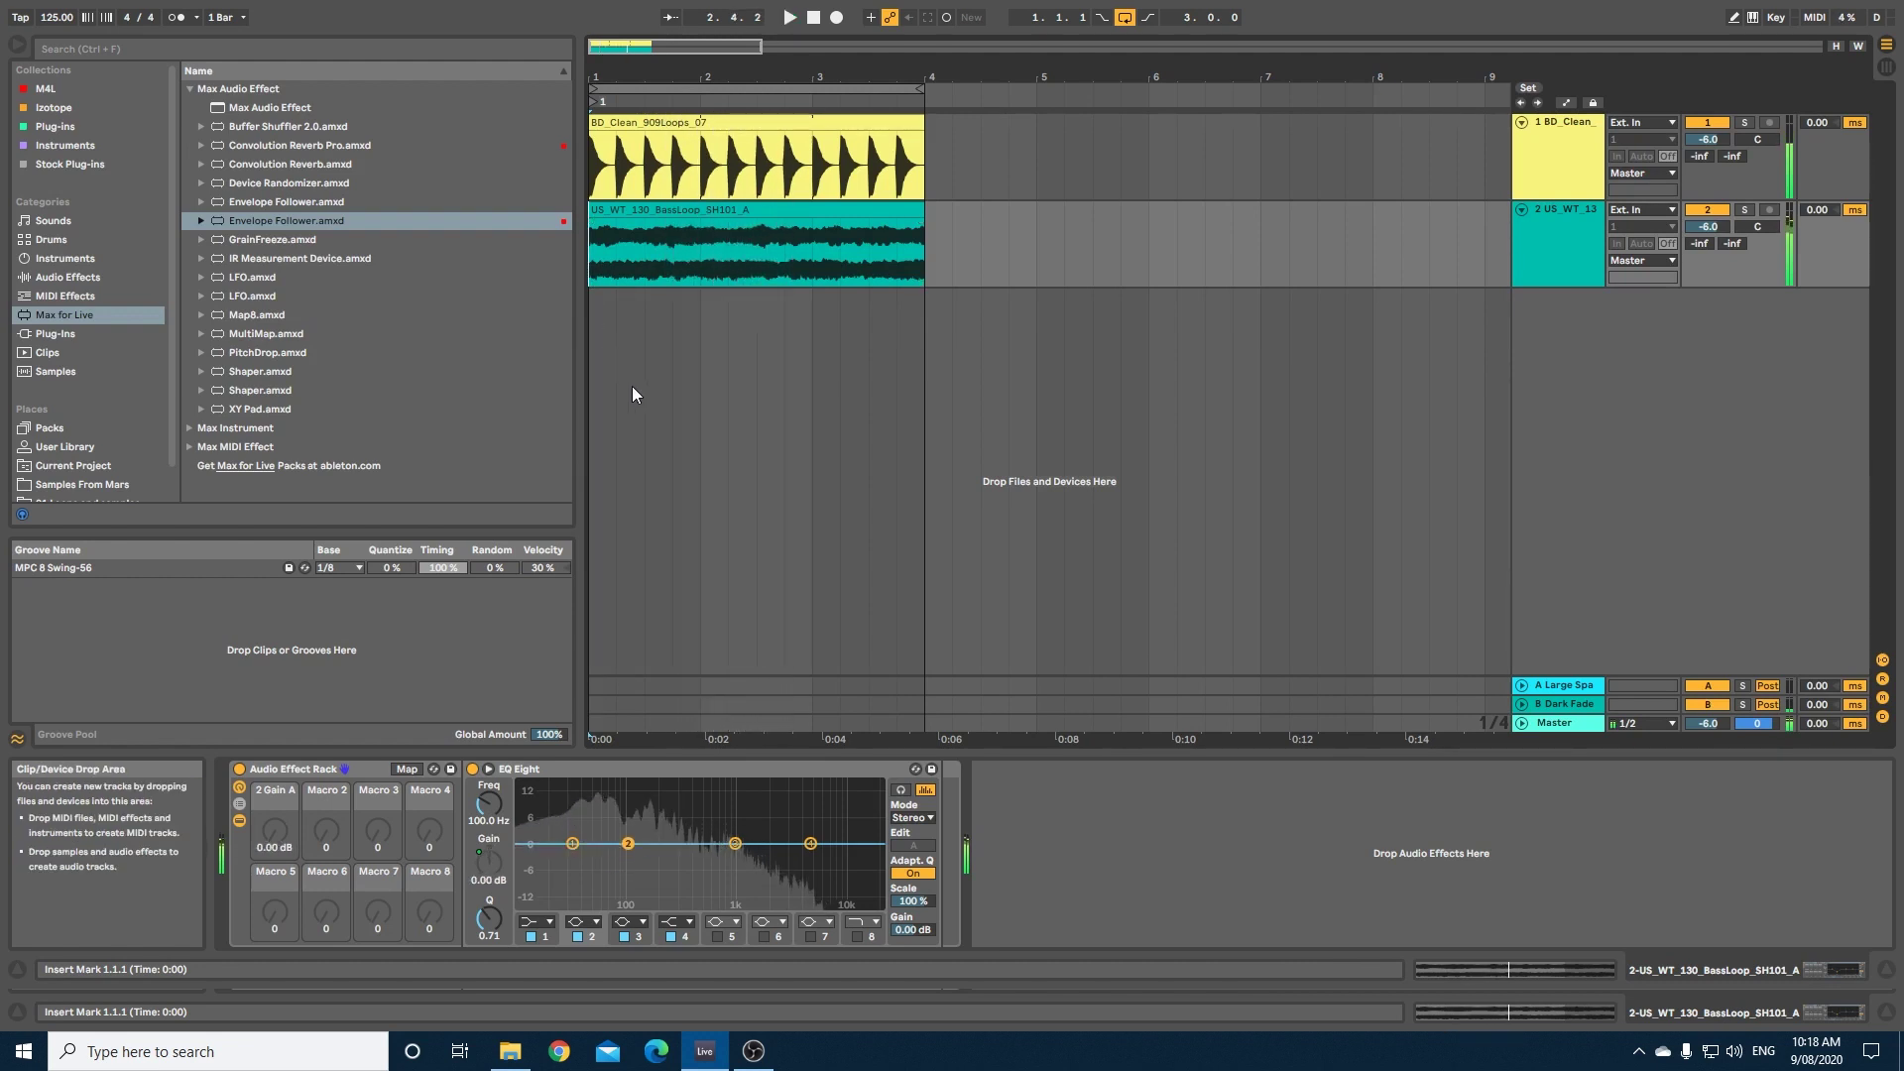
{"action": "key", "text": "space"}
{"action": "left_click", "coordinate": [623, 208]}
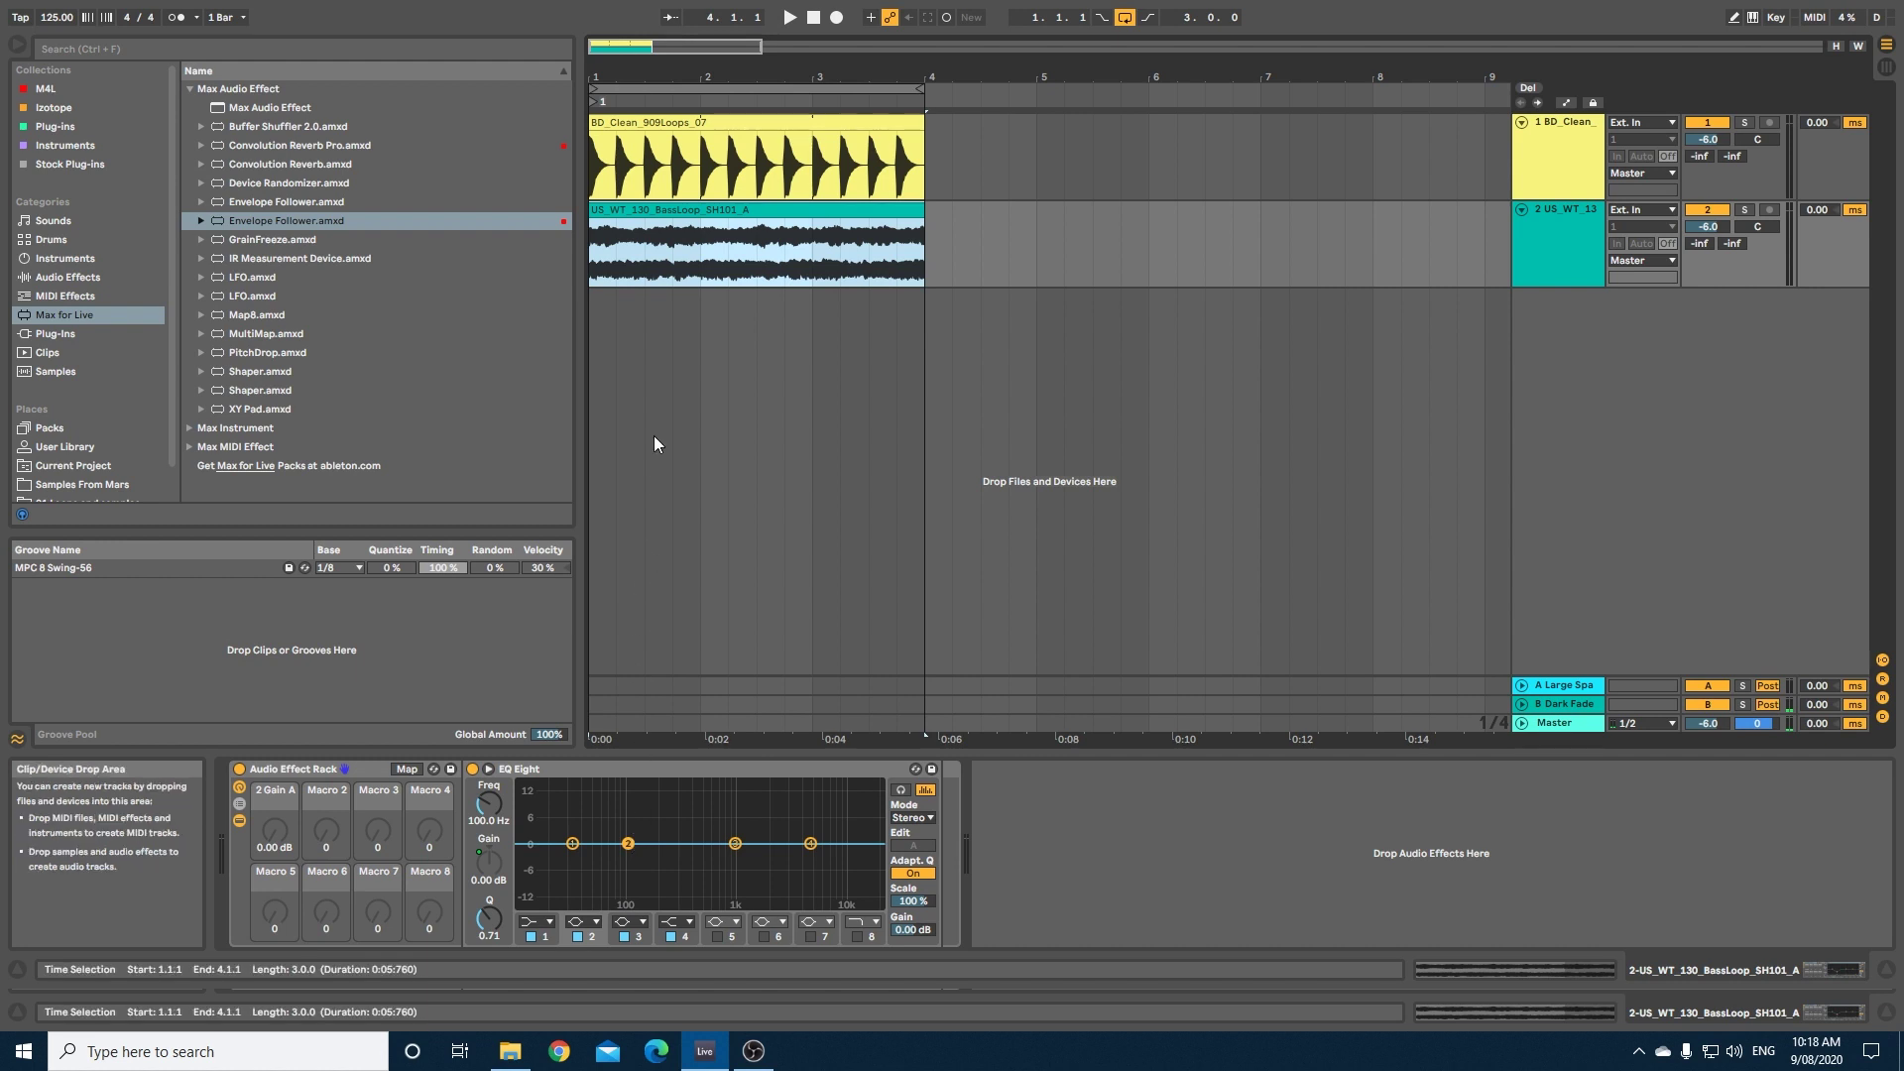
{"action": "key", "text": "space"}
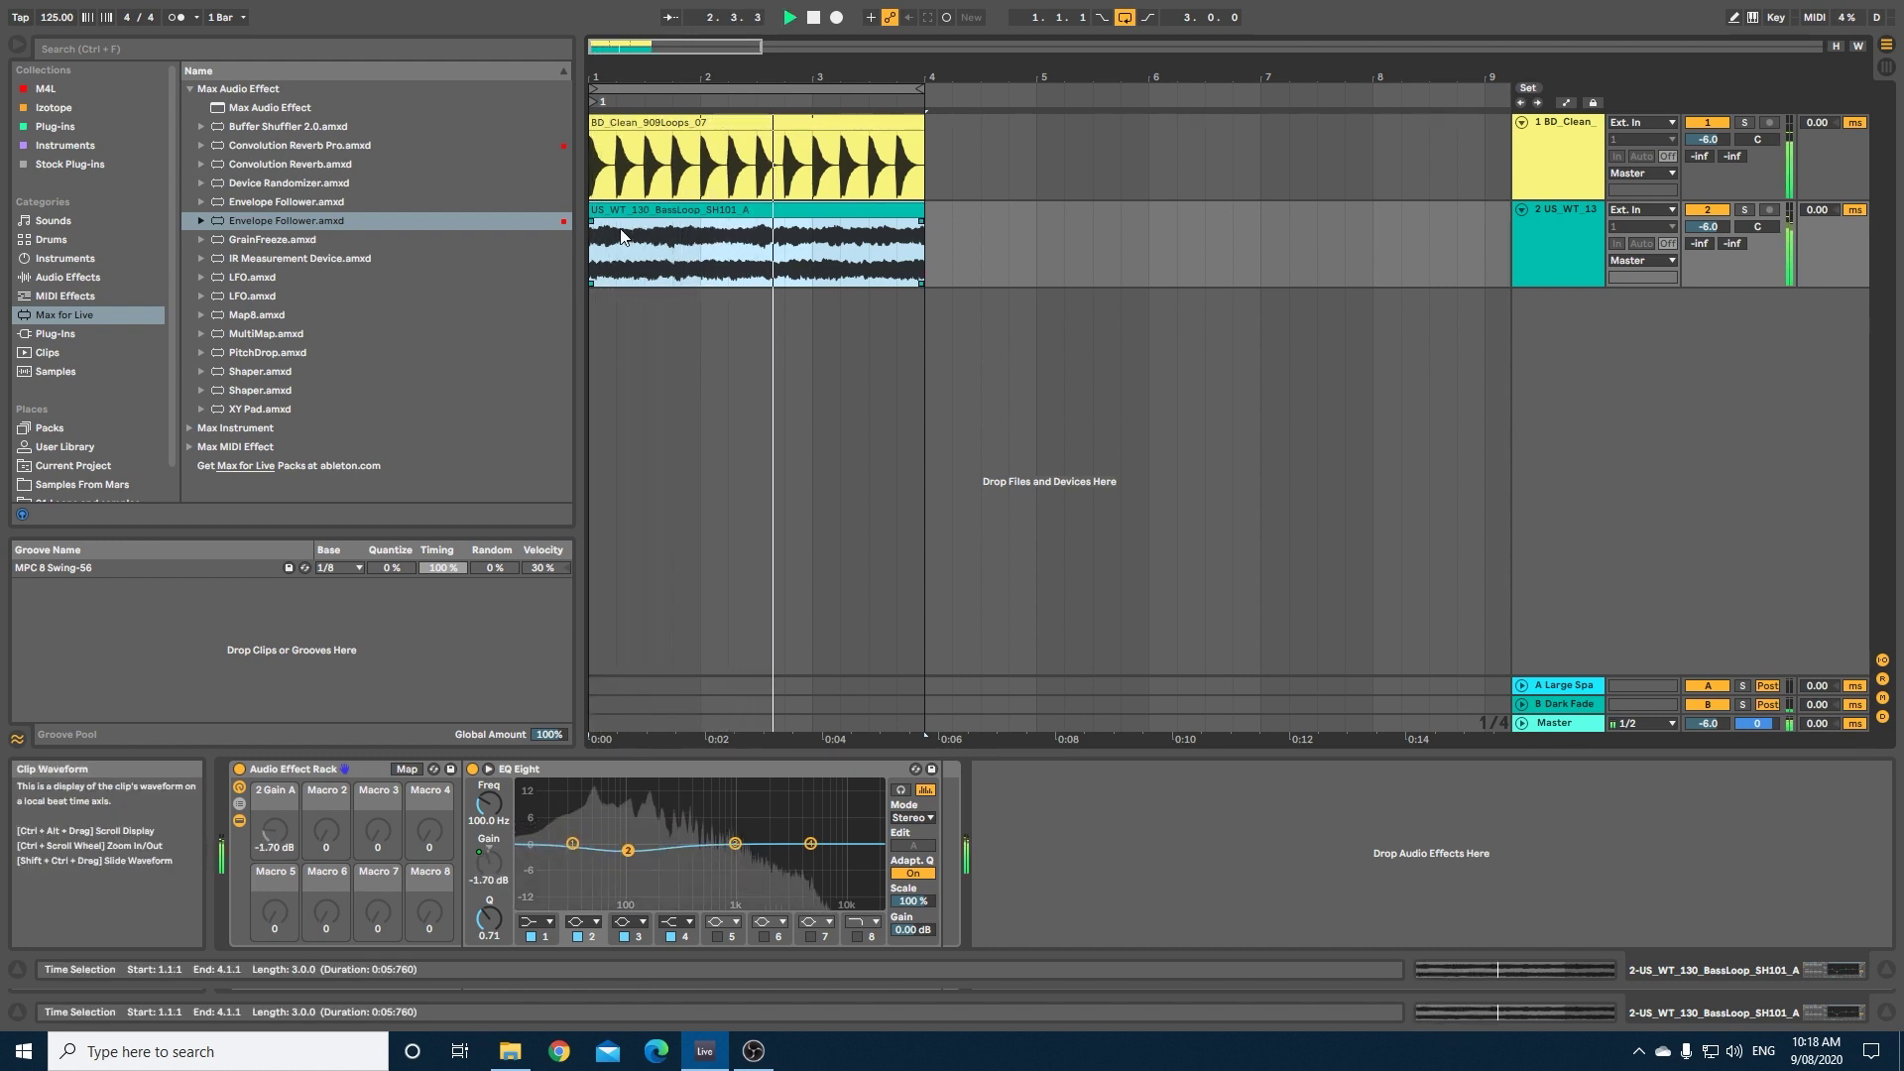
{"action": "key", "text": "space"}
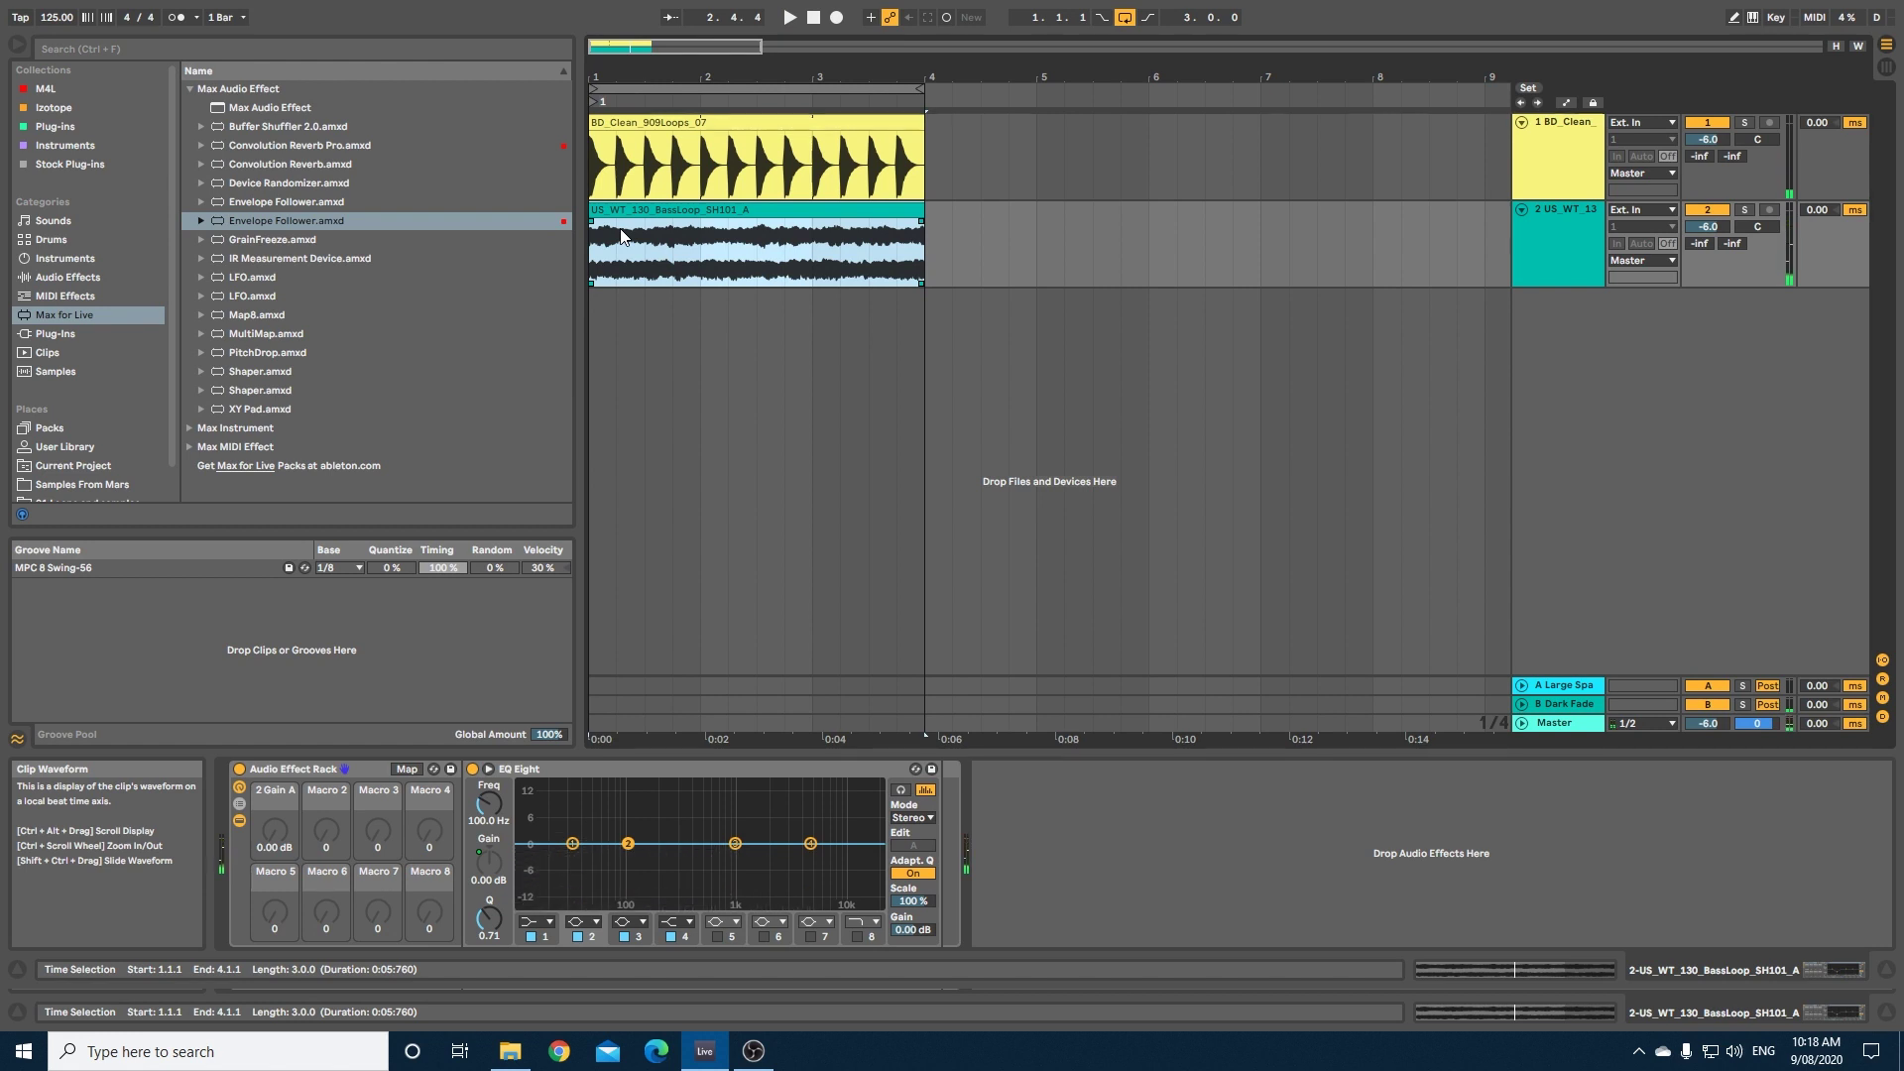